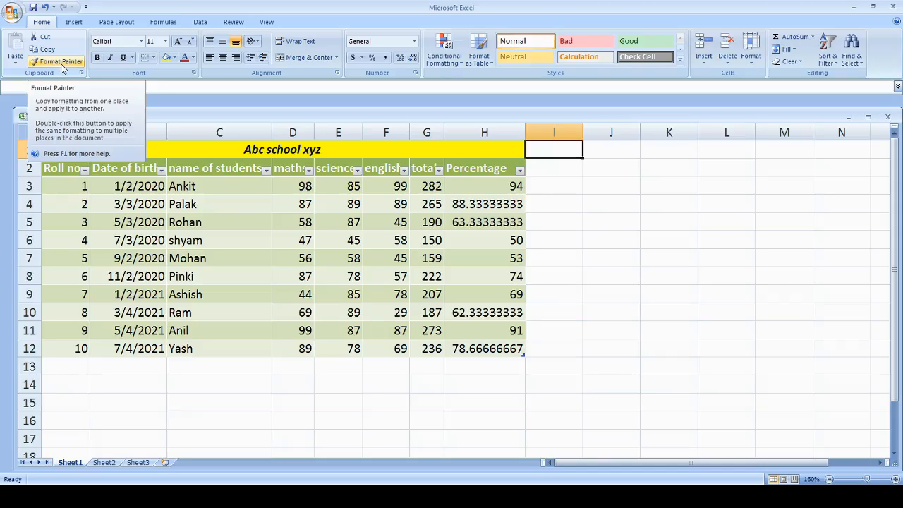
left_click(61, 66)
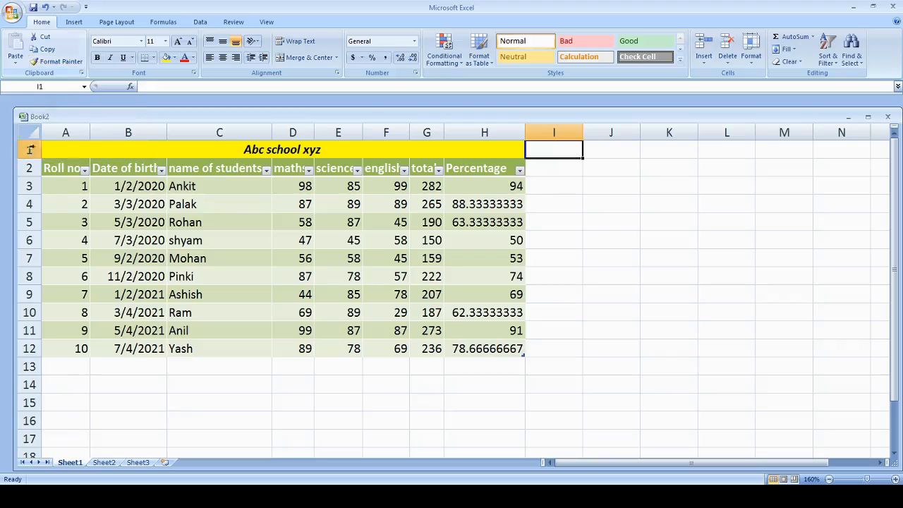
left_click(243, 186)
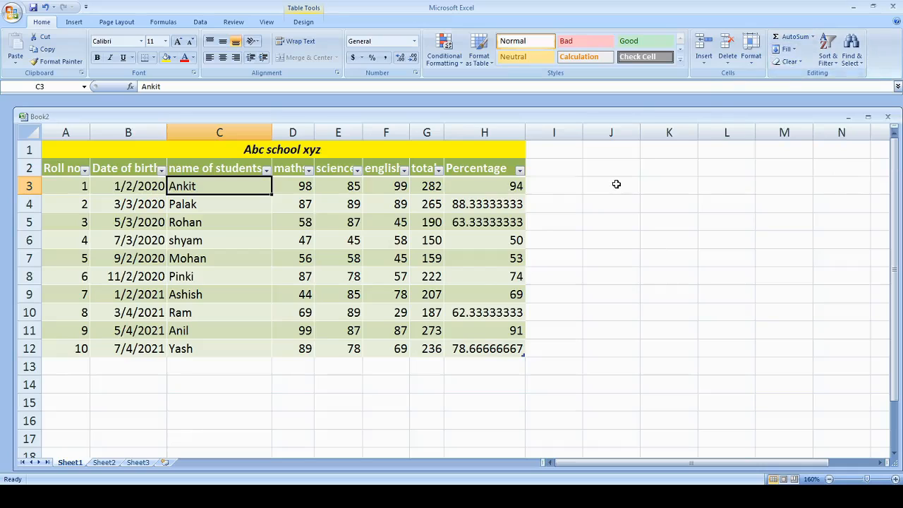
Enter 1 in J3 and 2 in J4, and autofill the number series down to J12
left_click(616, 184)
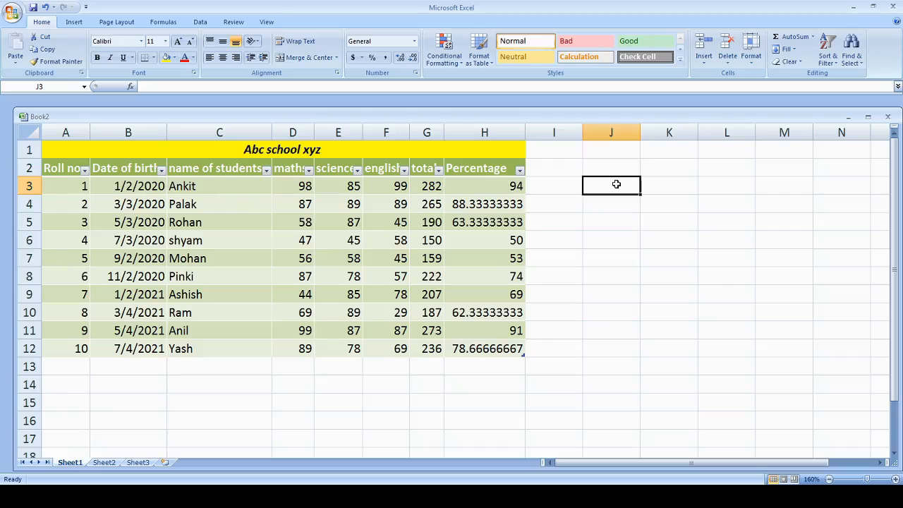
type("1")
key("Return")
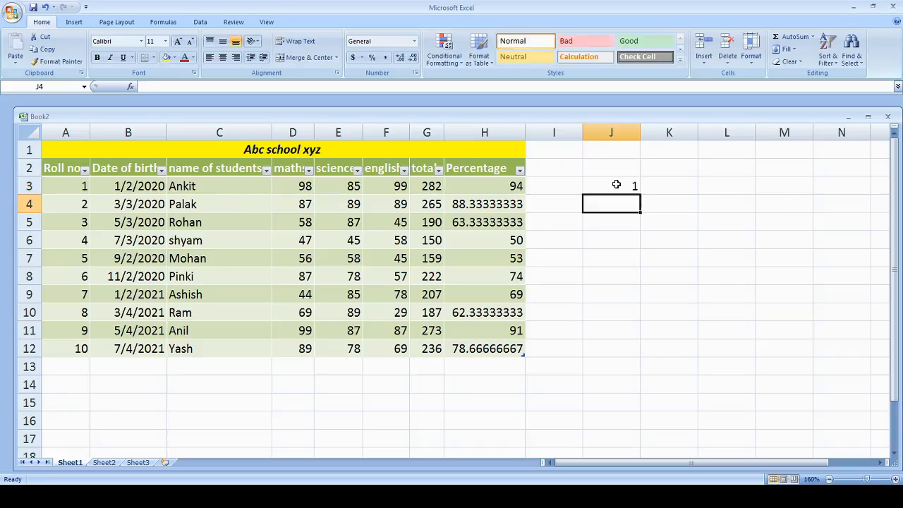
type("2")
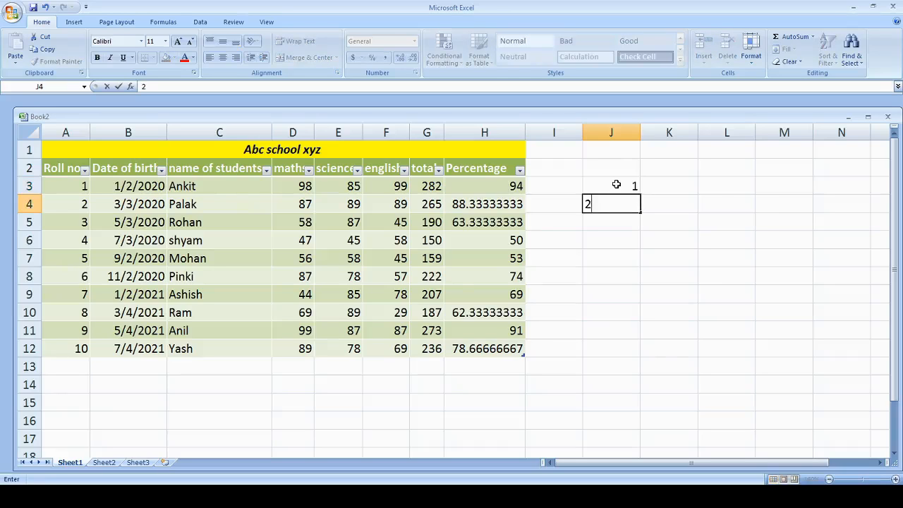
left_click(624, 170)
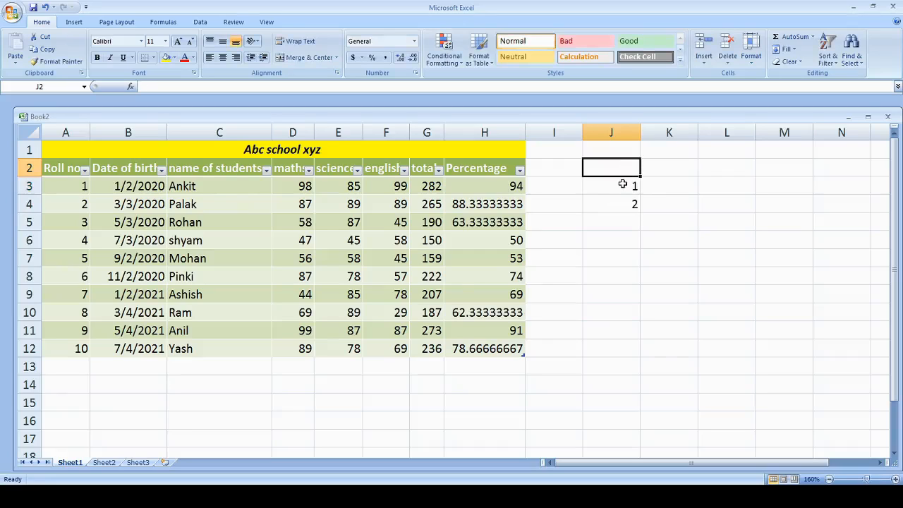
left_click_drag(623, 184, 624, 201)
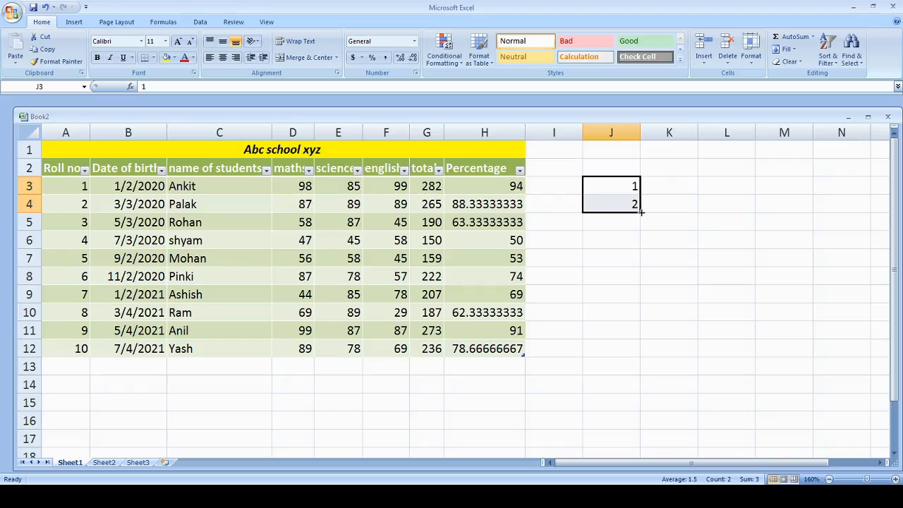
left_click_drag(640, 210, 640, 427)
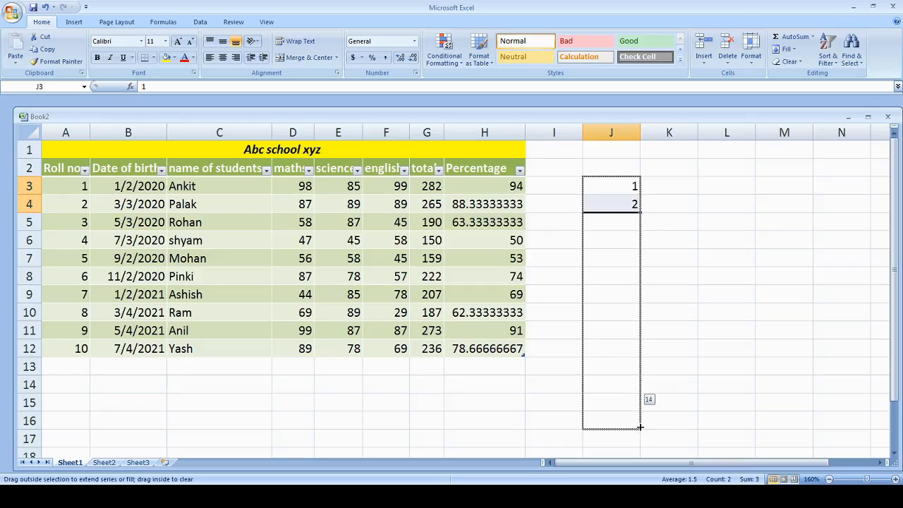
left_click_drag(639, 426, 635, 357)
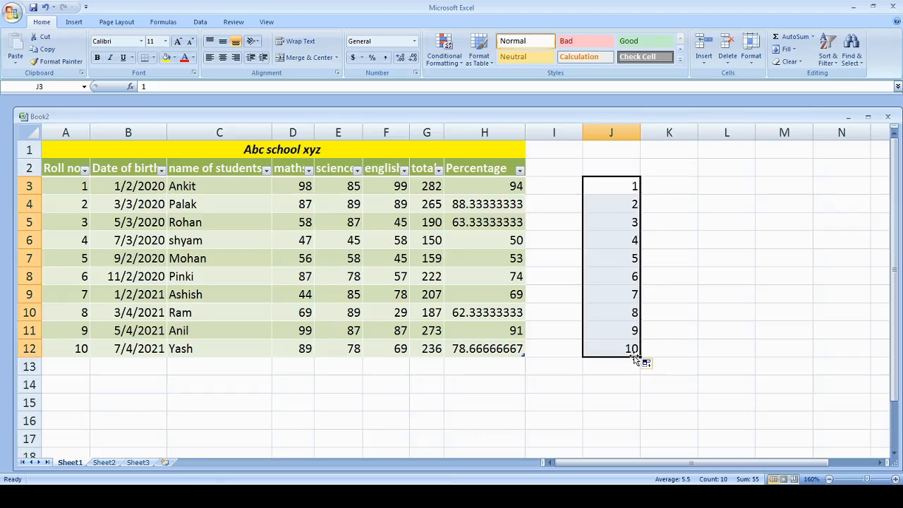
Enter a in K3 and b in K4, and autofill both letters down to K12
left_click(670, 180)
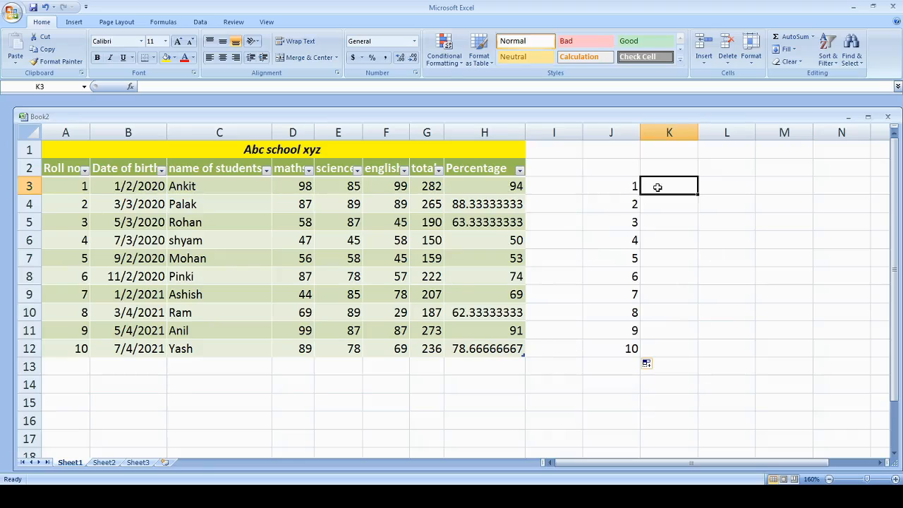
type("a")
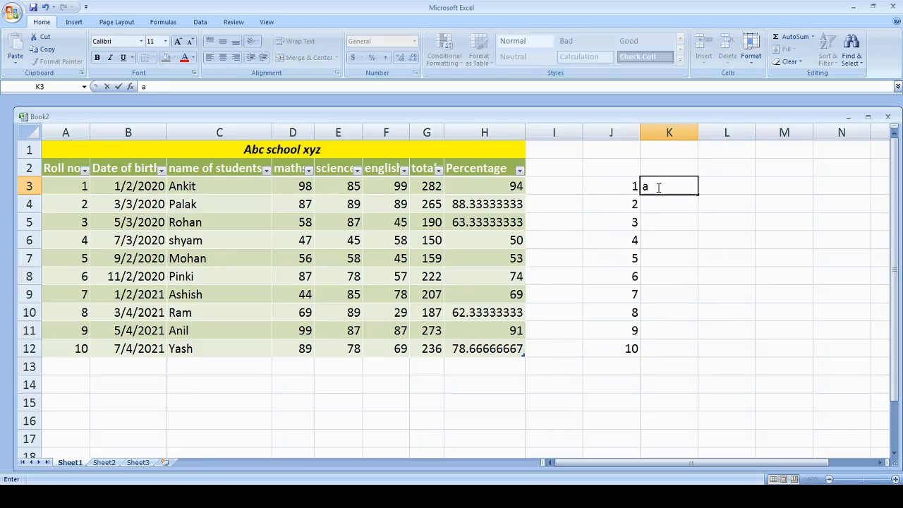
key("Return")
type("b")
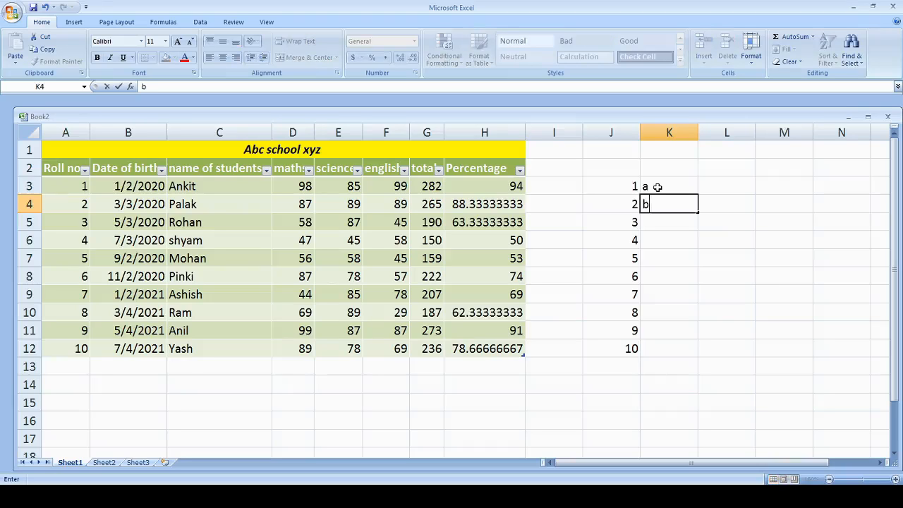
left_click_drag(657, 187, 692, 360)
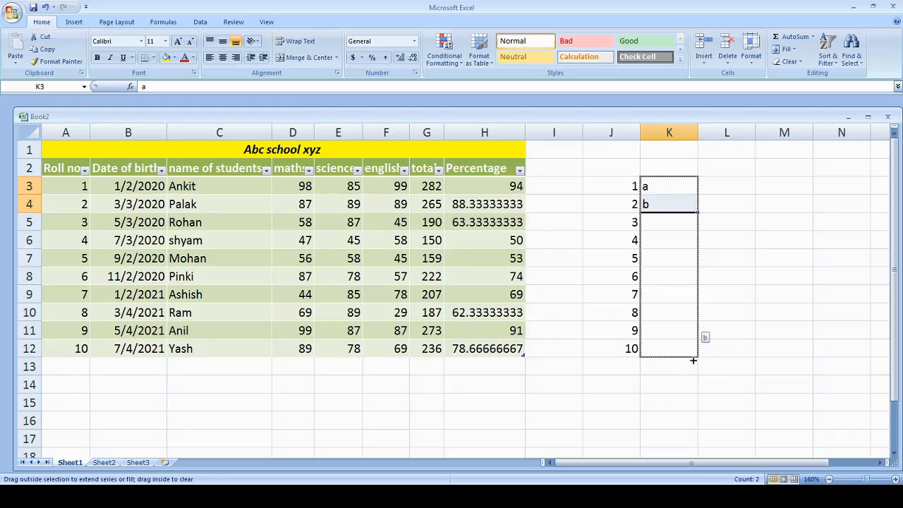
left_click_drag(693, 359, 693, 359)
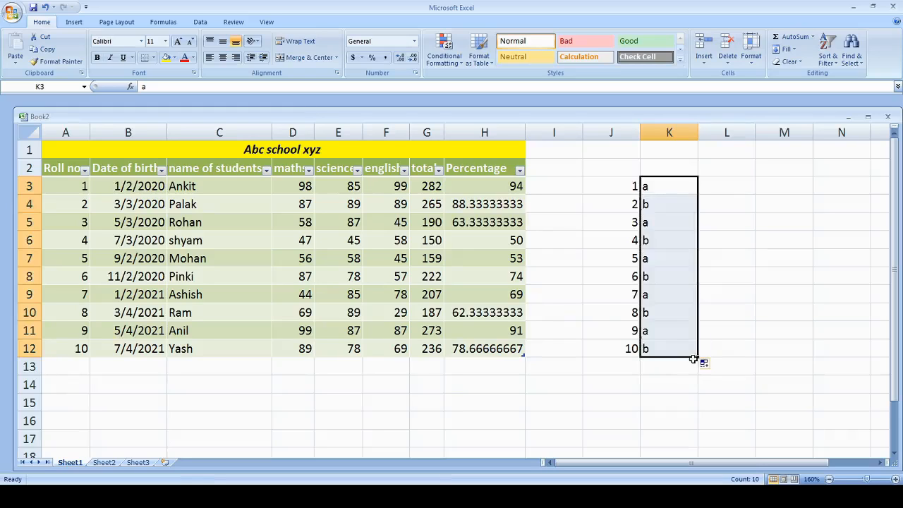
Clear everything from the filled range J3:K12
left_click(597, 188)
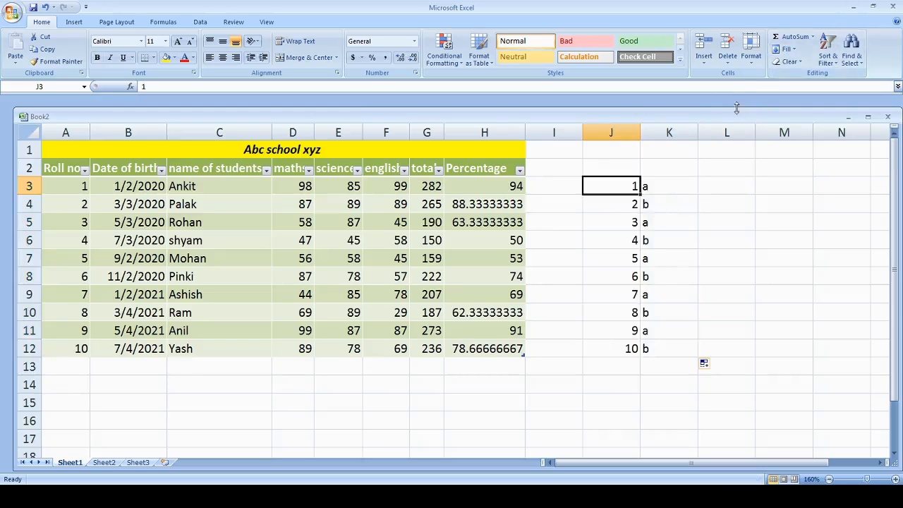
left_click_drag(603, 183, 676, 346)
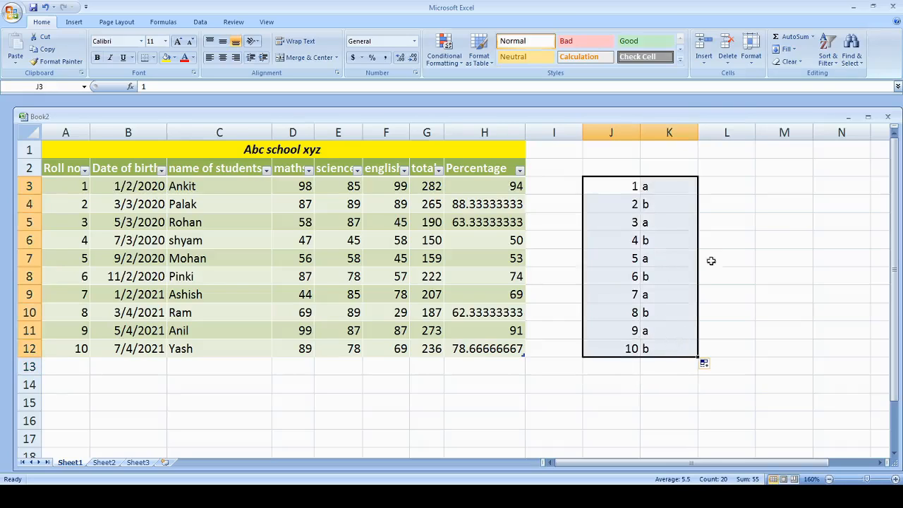
left_click(800, 65)
left_click(801, 76)
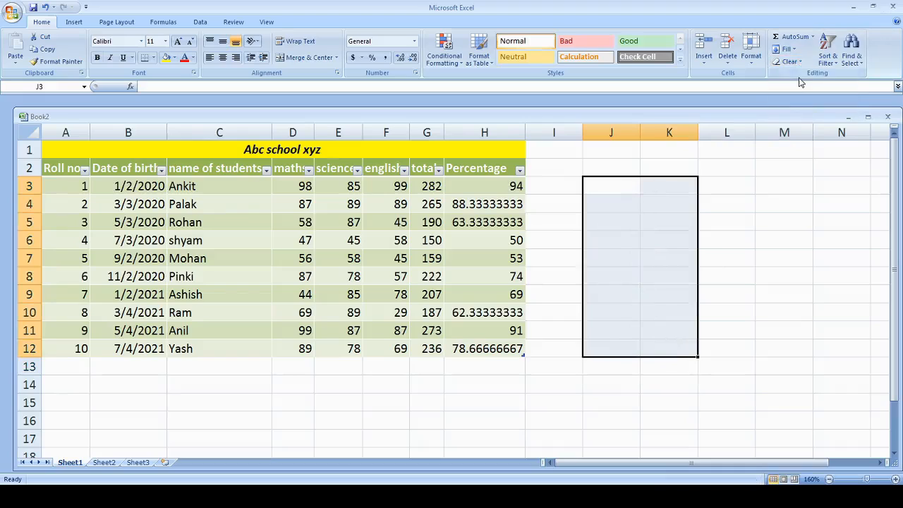
left_click(553, 155)
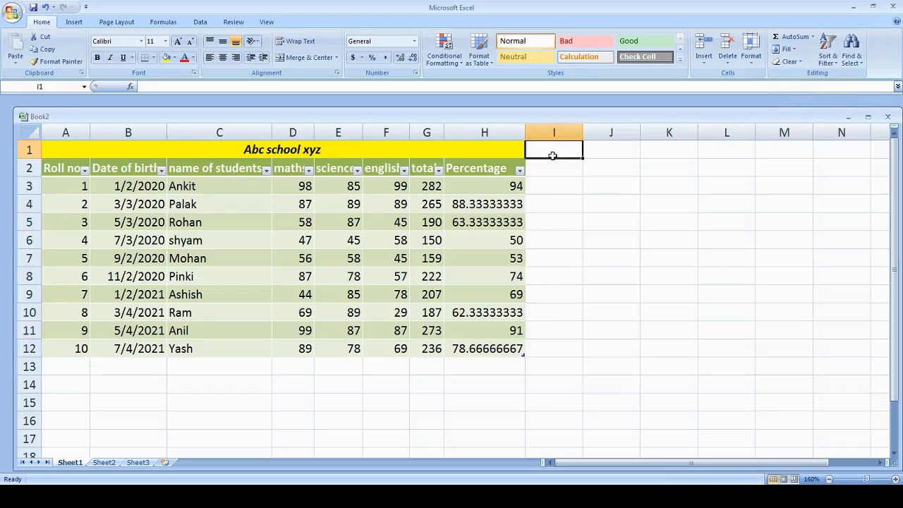
left_click(793, 65)
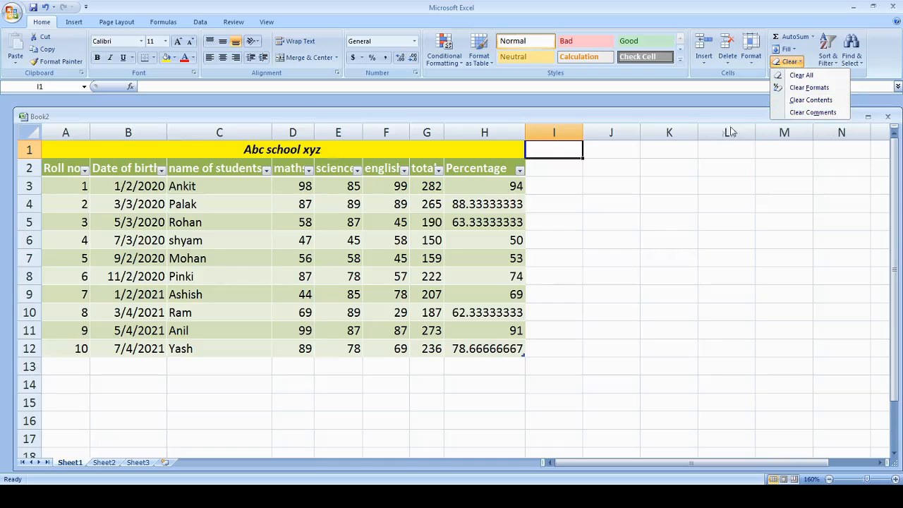
left_click(601, 170)
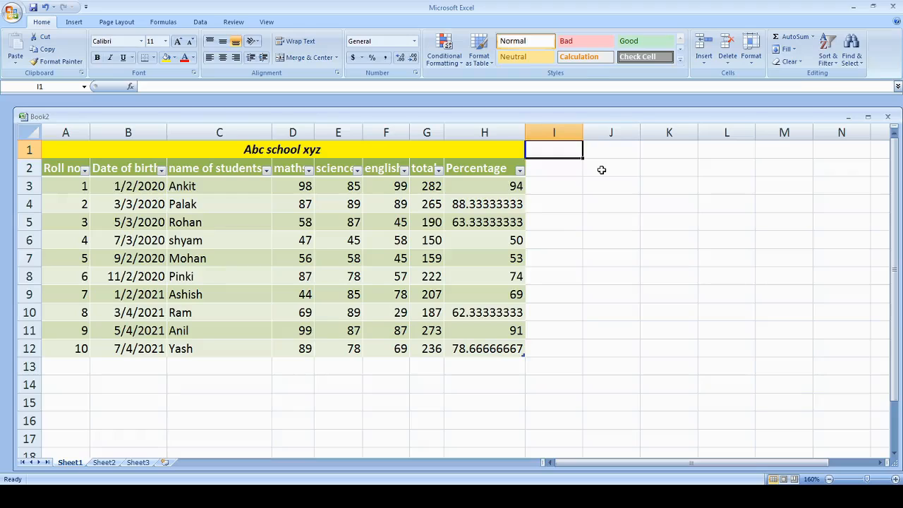
Insert the Chrysanthemum picture from Sample Pictures at cell J2 and undo the insertion
left_click(602, 170)
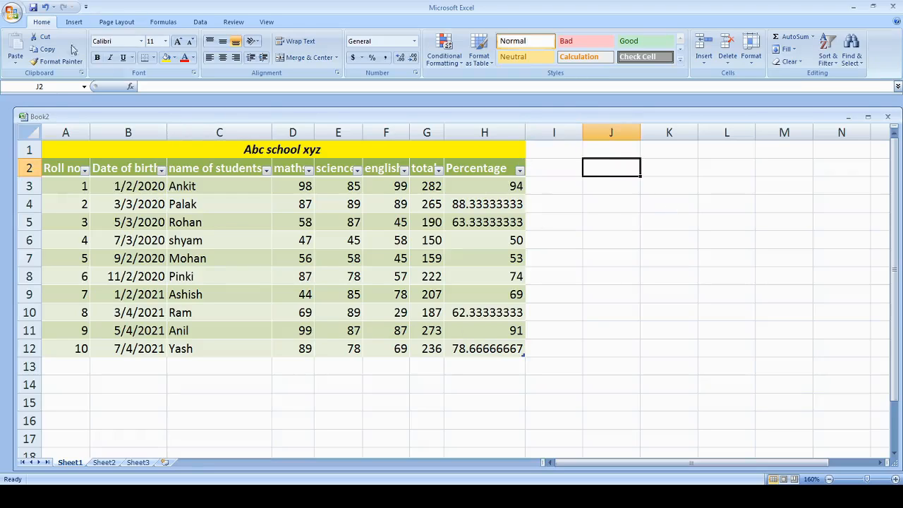
left_click(73, 23)
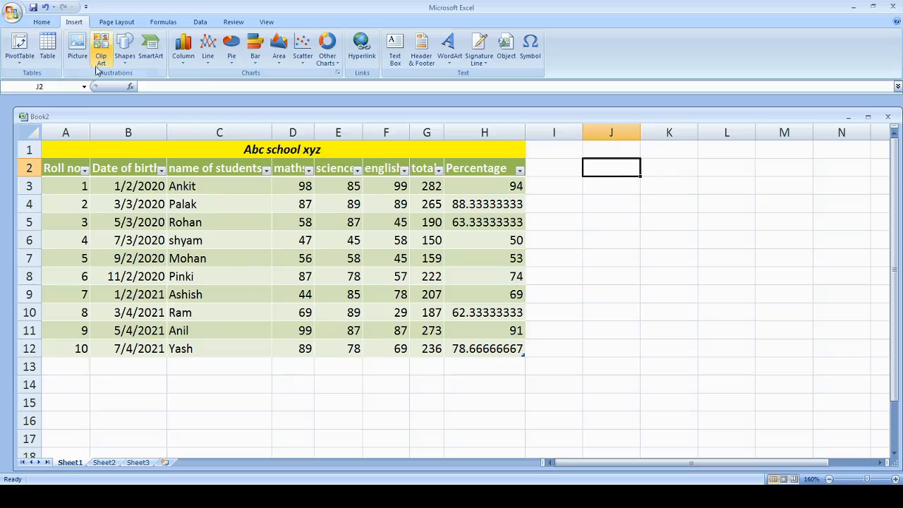
left_click(75, 45)
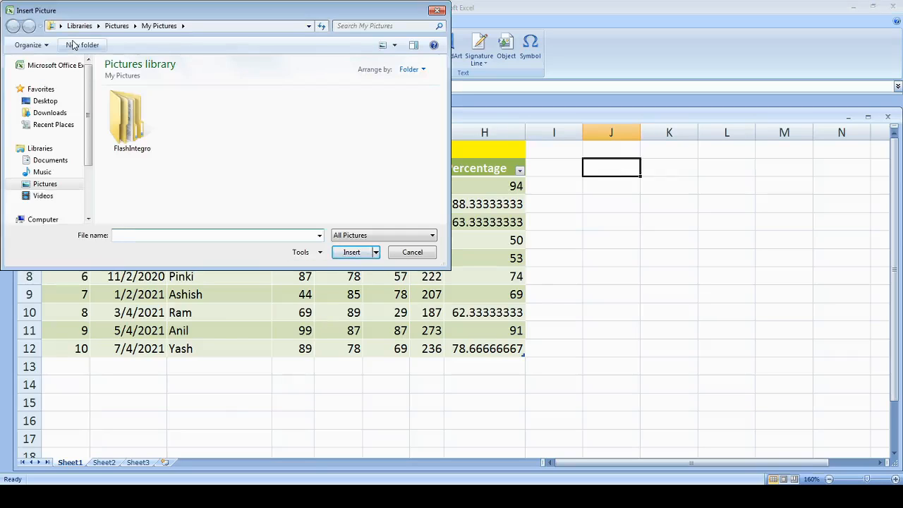
left_click(69, 186)
double_click(199, 117)
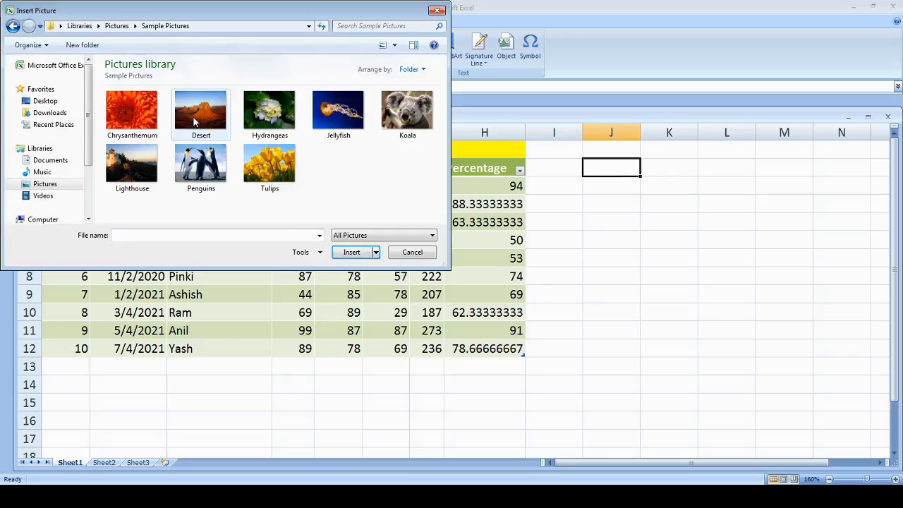
double_click(131, 109)
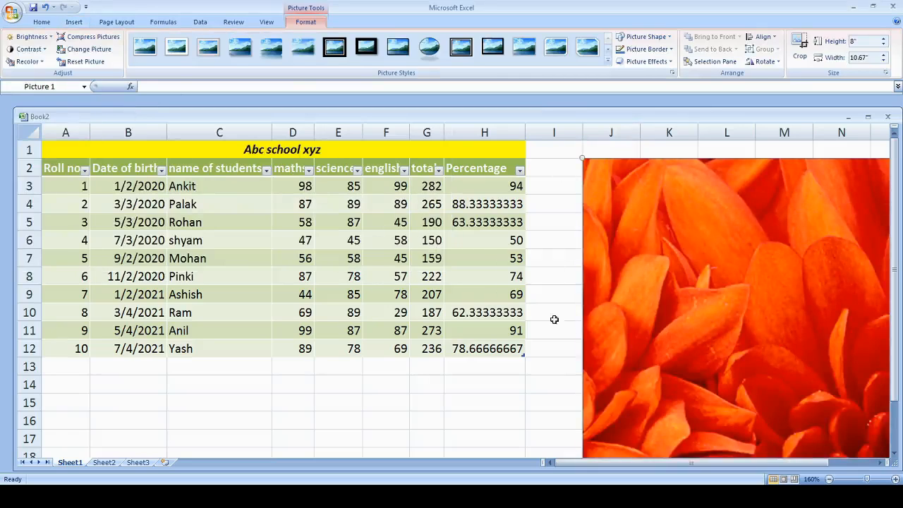
mouse_move(896, 177)
left_mouse_down()
mouse_move(894, 233)
mouse_move(895, 180)
left_mouse_up()
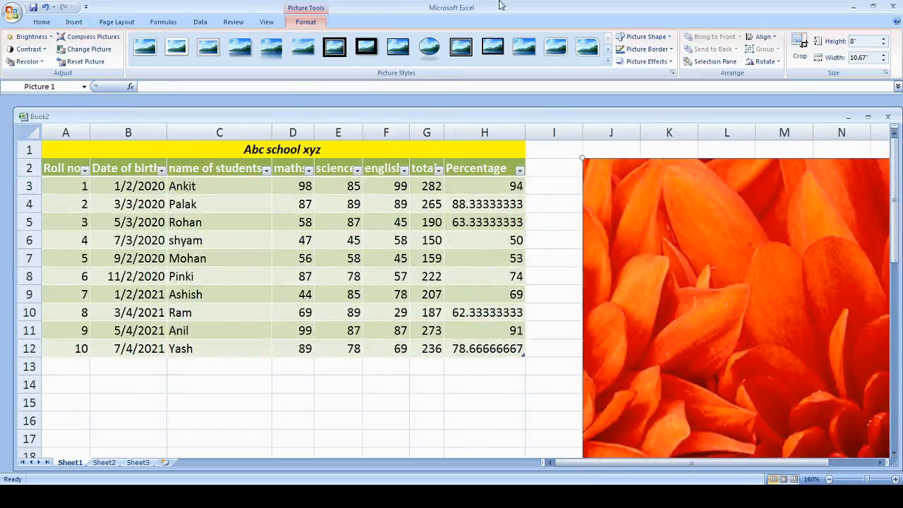
left_click(44, 8)
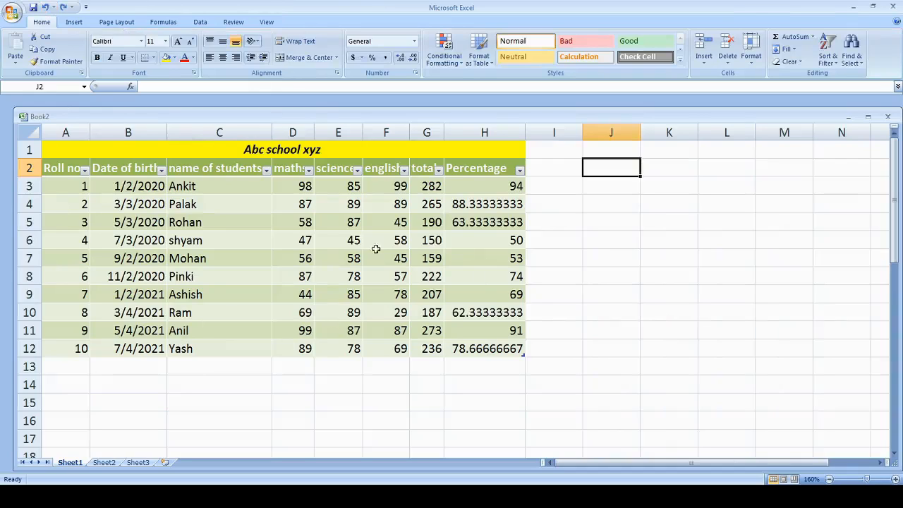
List all clip art, insert the feathered mask clip at cell J2, and undo the insertion
left_click(74, 22)
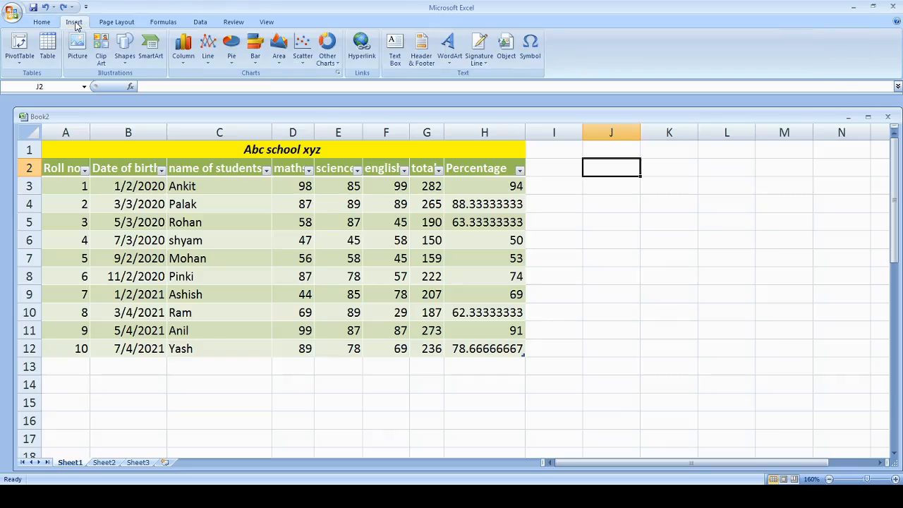
left_click(102, 51)
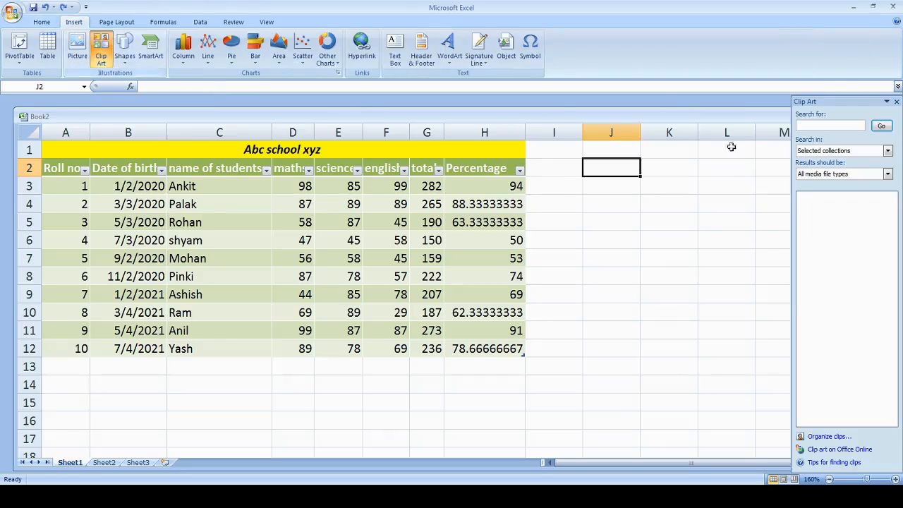
left_click(890, 127)
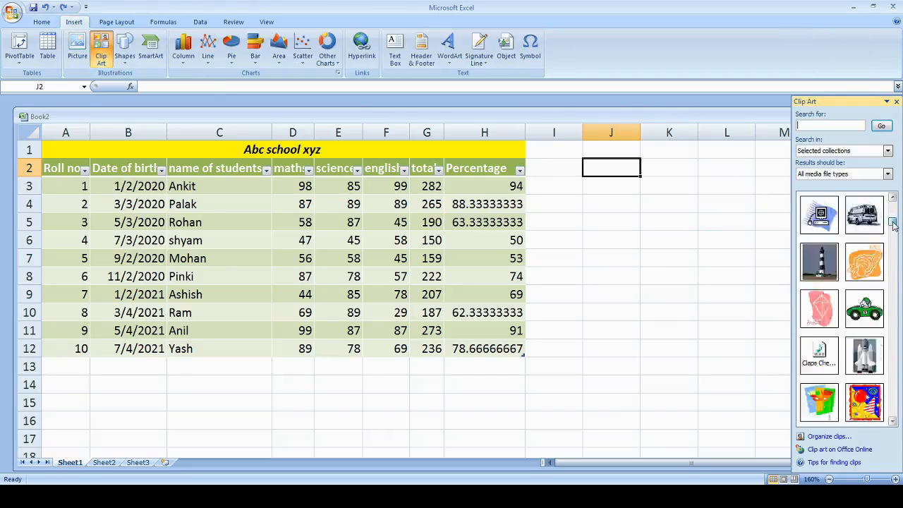
left_click(817, 219)
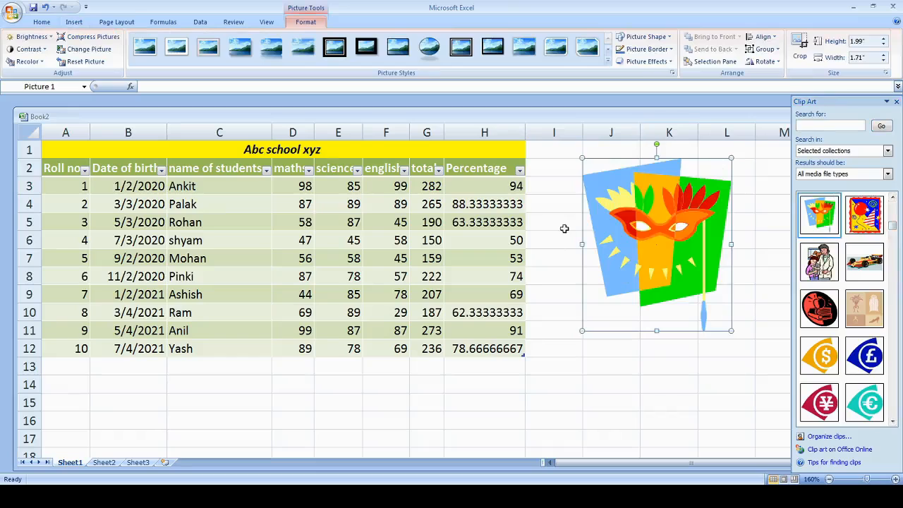
left_click(43, 8)
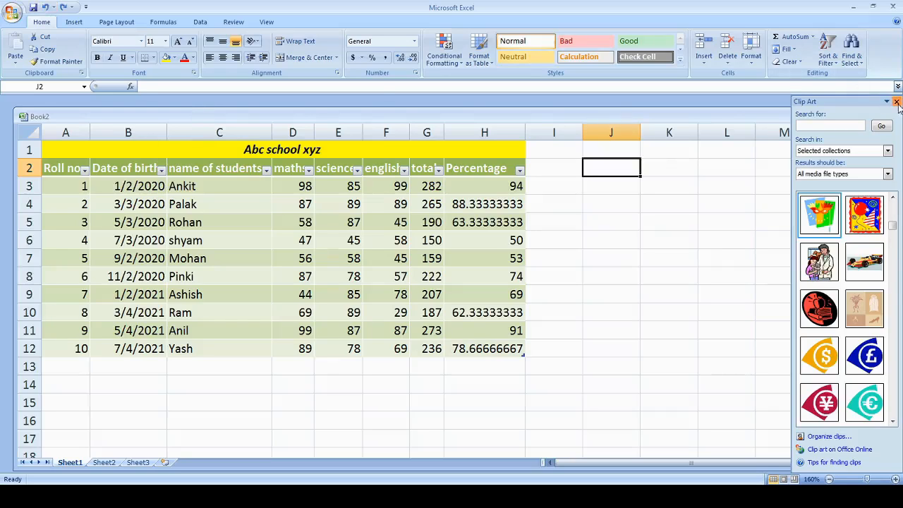
left_click(896, 102)
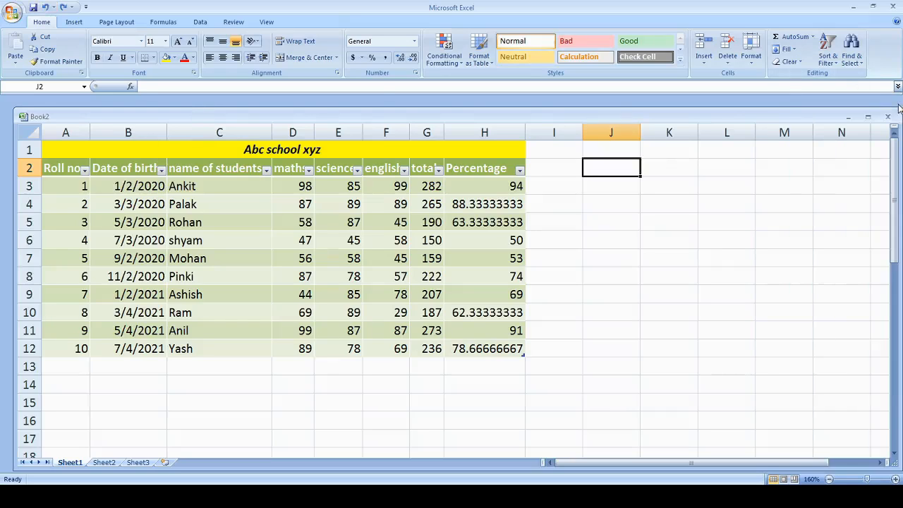
left_click(74, 22)
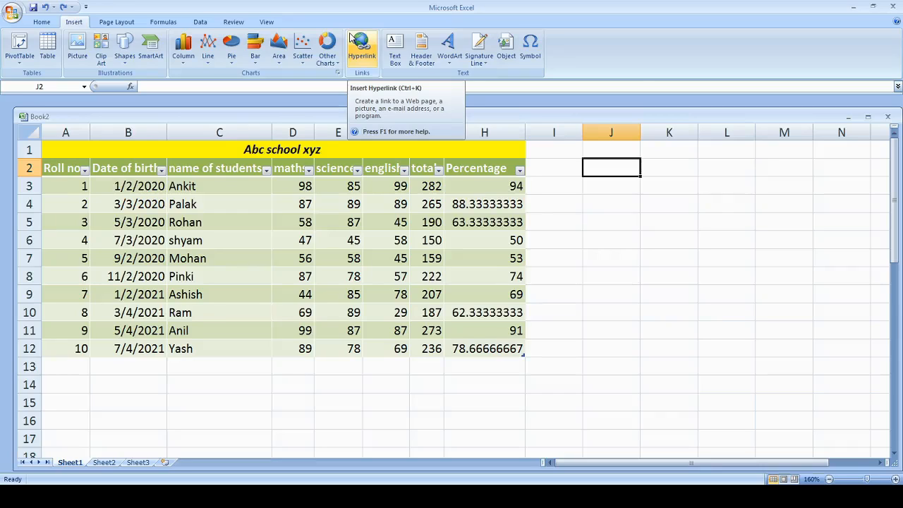
left_click(597, 187)
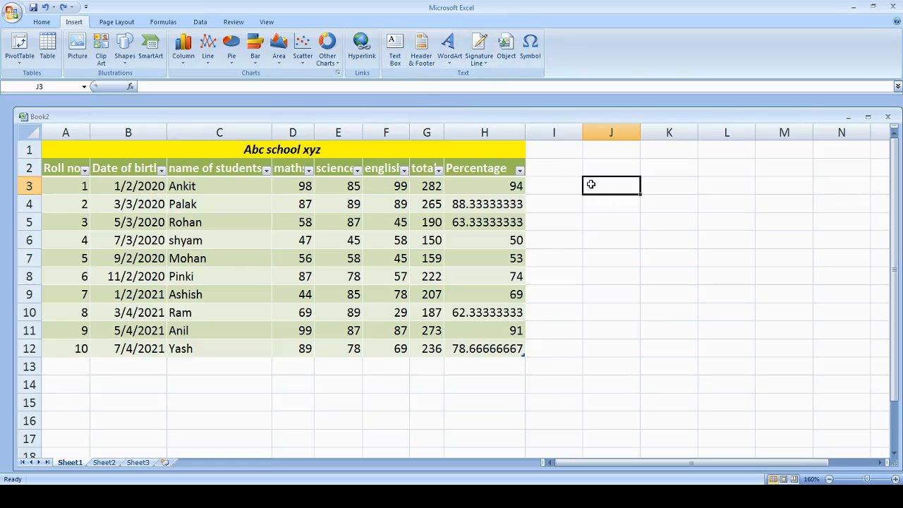
Draw a text box over columns K to N in rows 3 to 8, enter abc school xyz, and delete the text
left_click(396, 53)
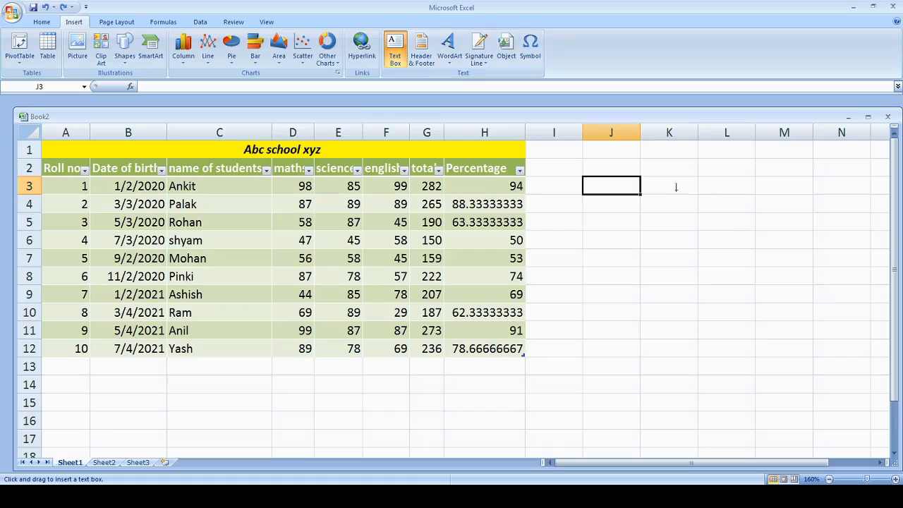
left_click_drag(660, 188, 833, 280)
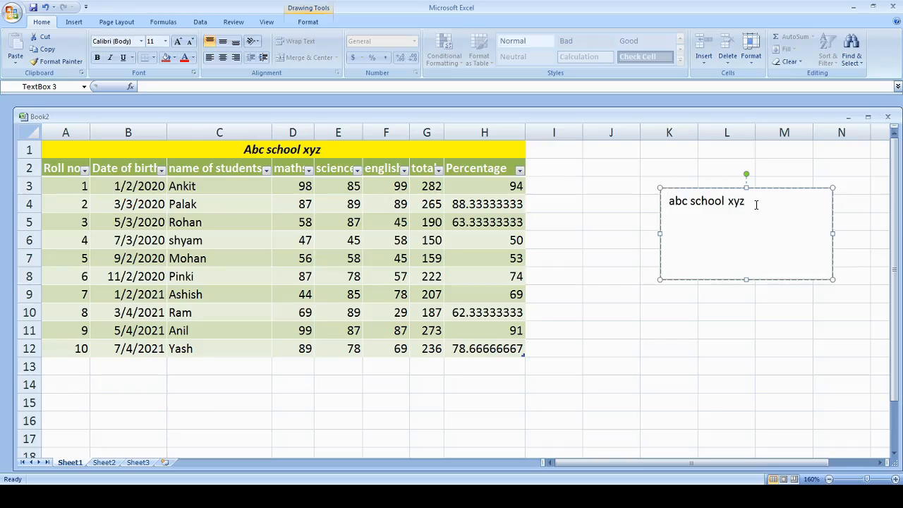
key("BackSpace")
key("BackSpace")
key("BackSpace")
key("BackSpace")
key("BackSpace")
key("BackSpace")
key("BackSpace")
key("BackSpace")
key("BackSpace")
key("BackSpace")
key("BackSpace")
key("BackSpace")
key("BackSpace")
left_click(570, 157)
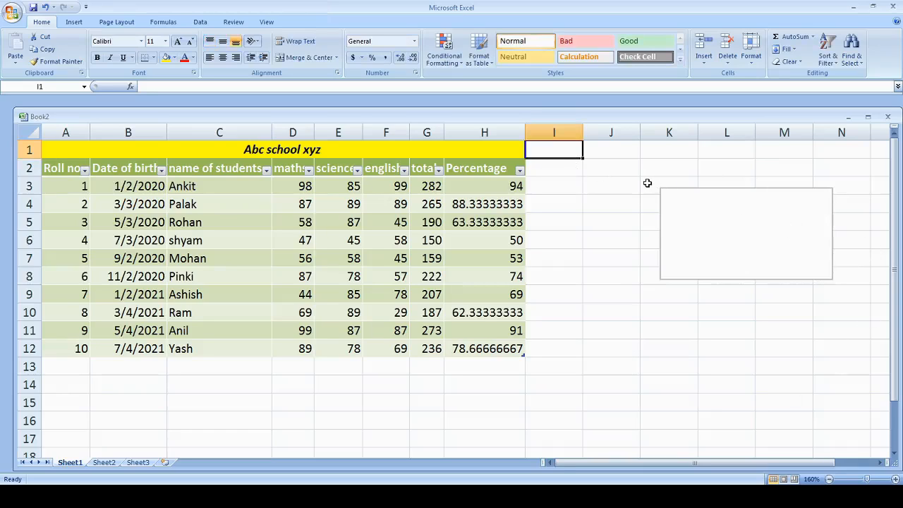
Merge and center the cells K3:N8 behind the empty text box
left_click_drag(645, 183, 823, 268)
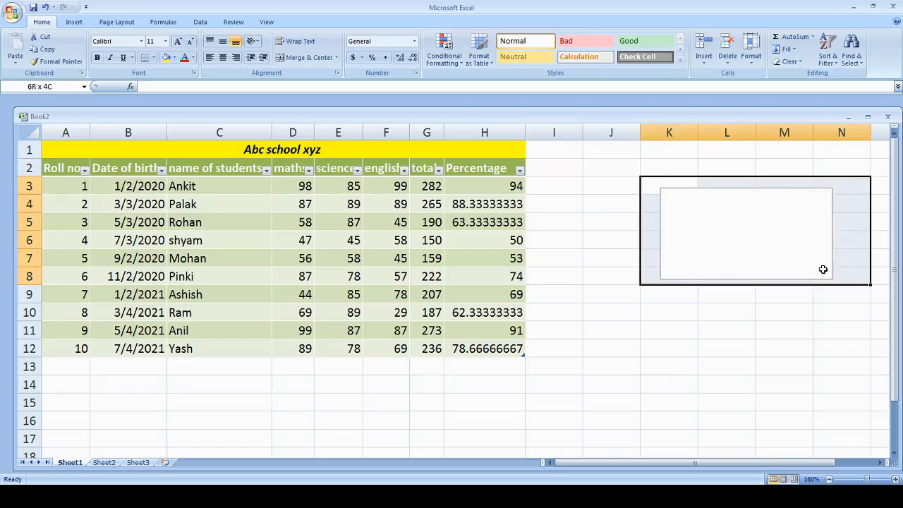
left_click(308, 58)
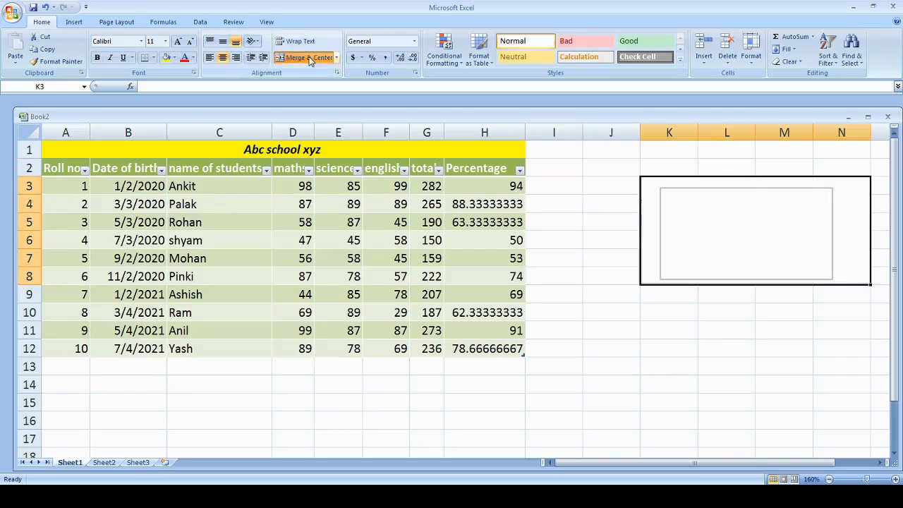
left_click(554, 167)
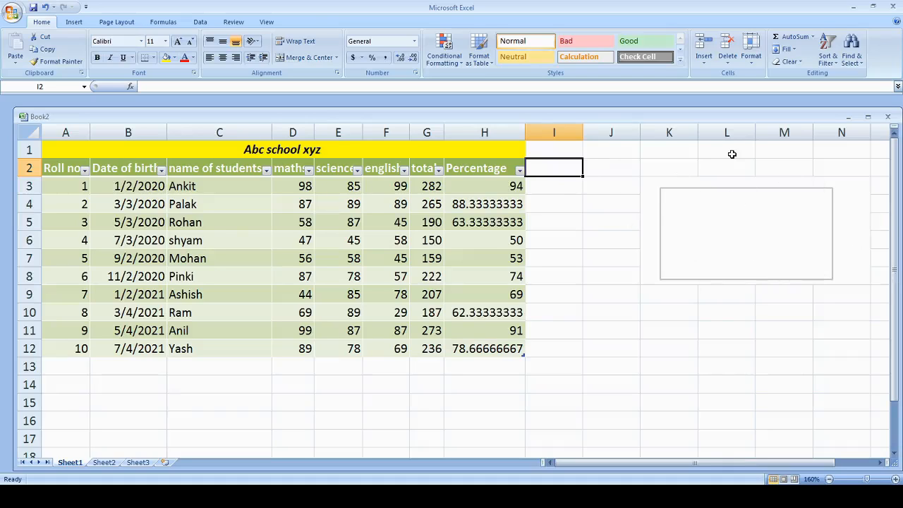
Look through the WordArt styles and the built-in document themes
left_click(75, 22)
key("Up")
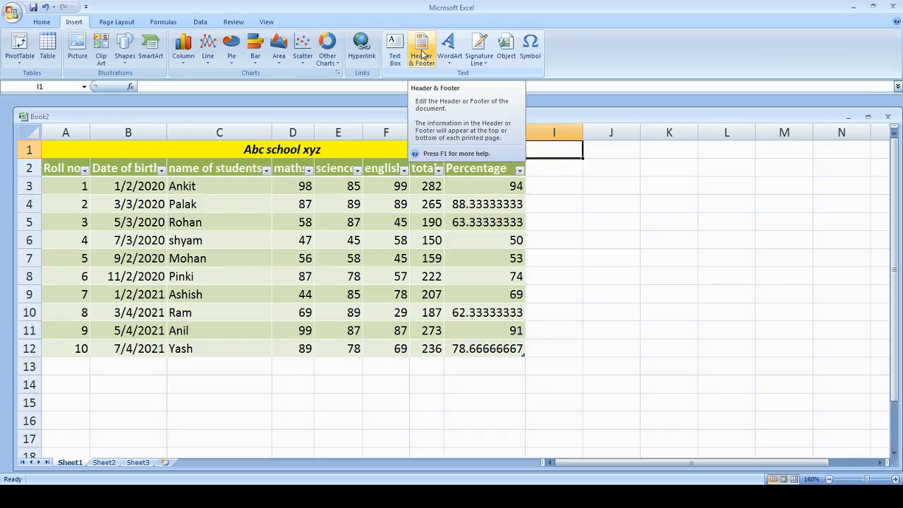
left_click(450, 55)
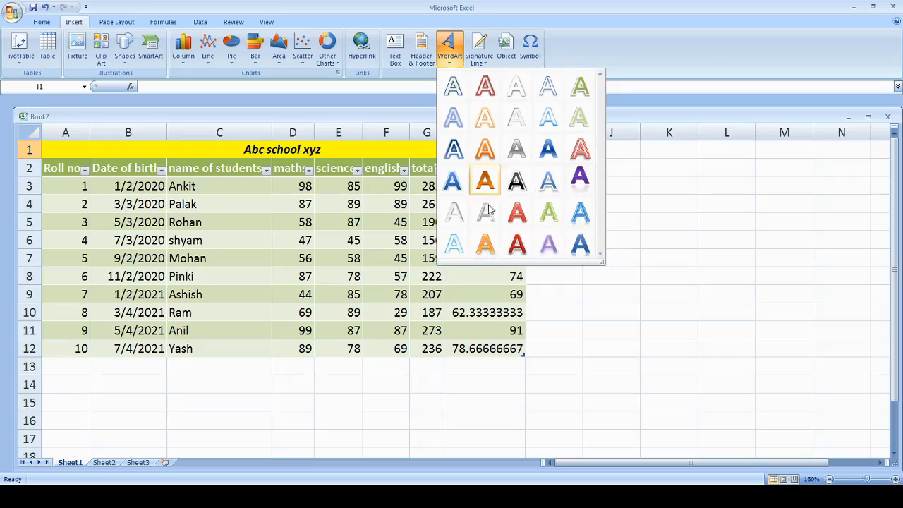
left_click(634, 170)
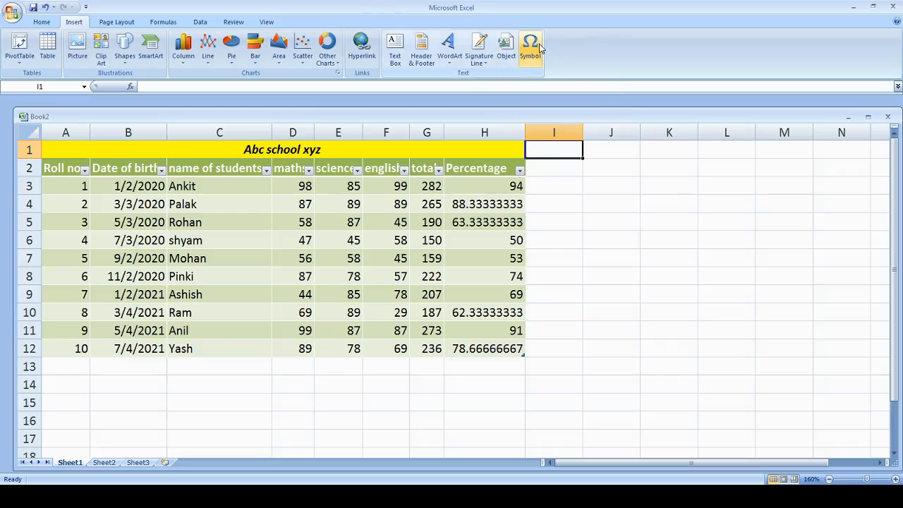
left_click(107, 23)
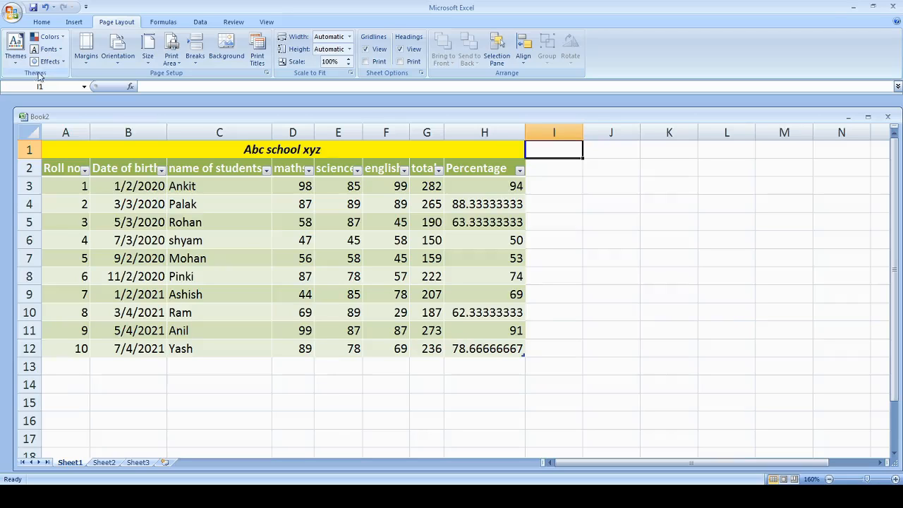
left_click(15, 48)
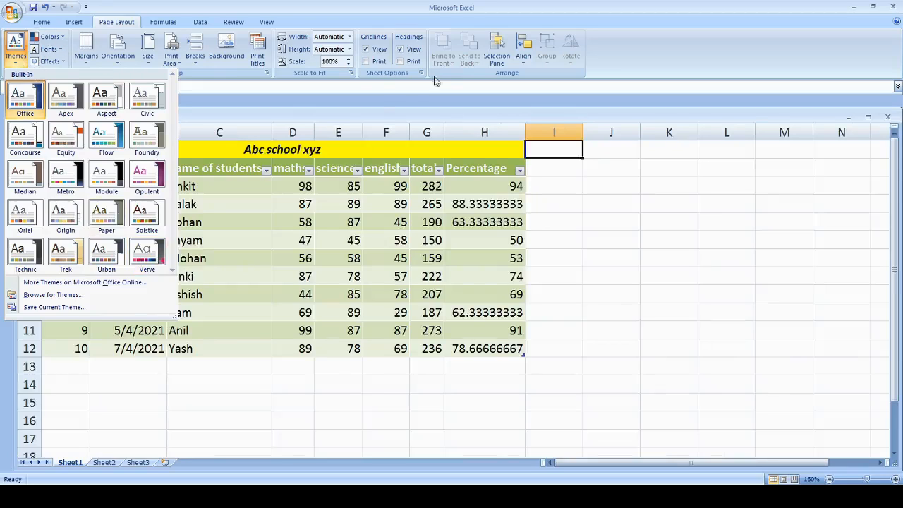
left_click(364, 104)
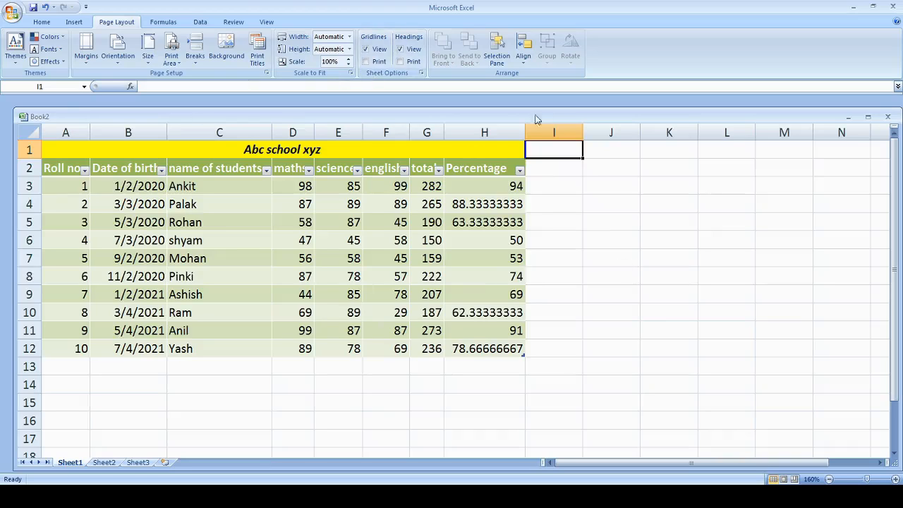
left_click(604, 205)
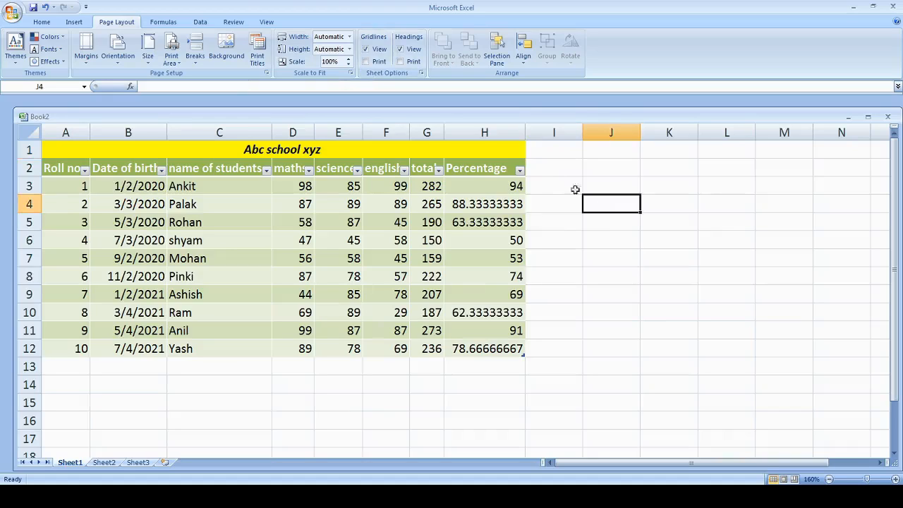
left_click(609, 134)
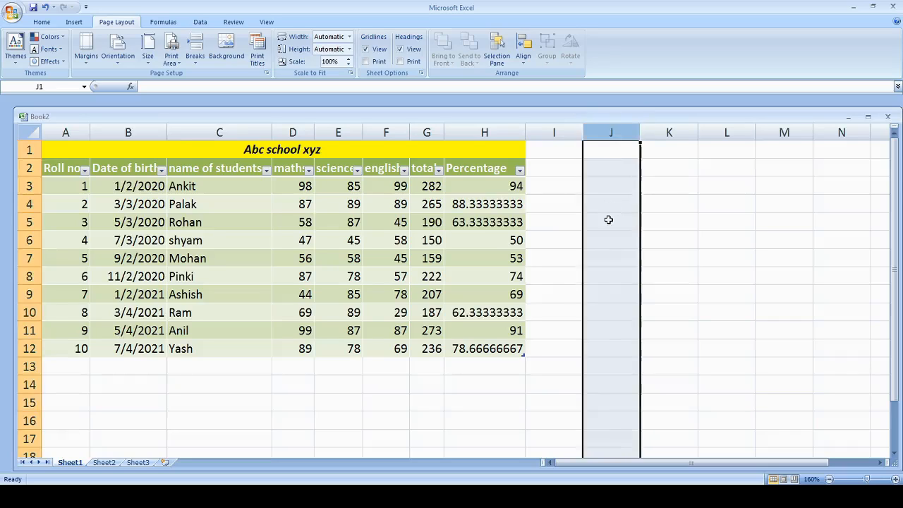
left_click(608, 219)
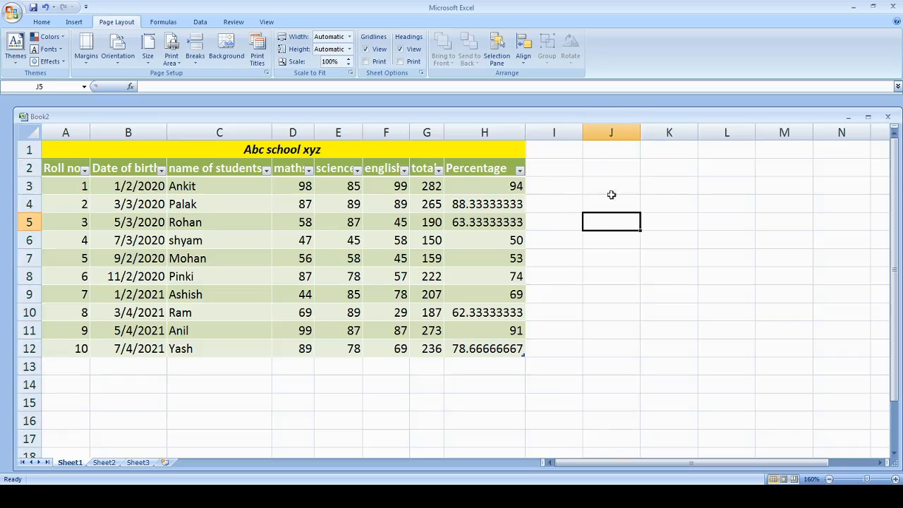
left_click(556, 205)
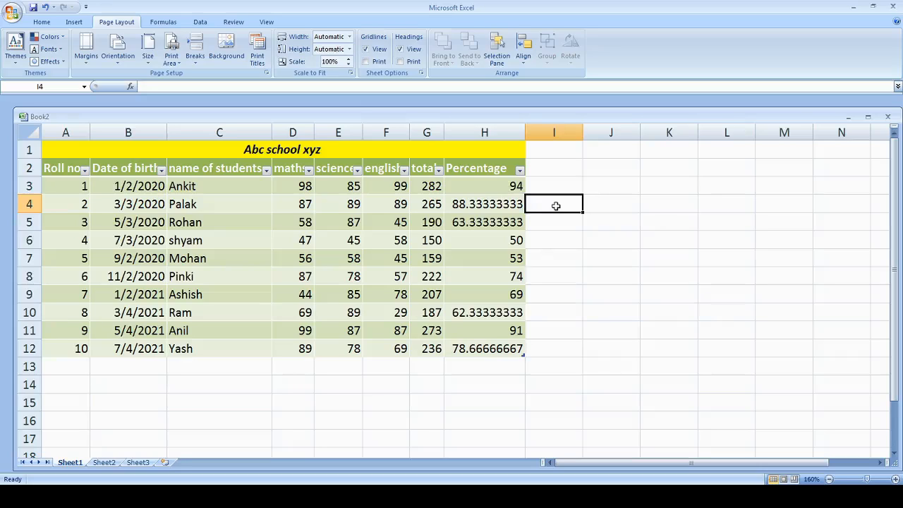
left_click(606, 205)
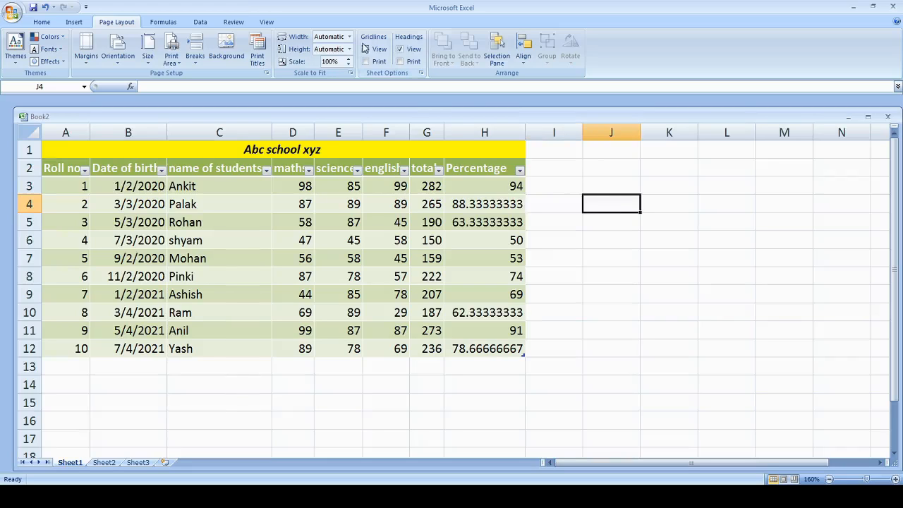
Hide the sheet's gridlines and headings, and turn both back on
left_click(365, 49)
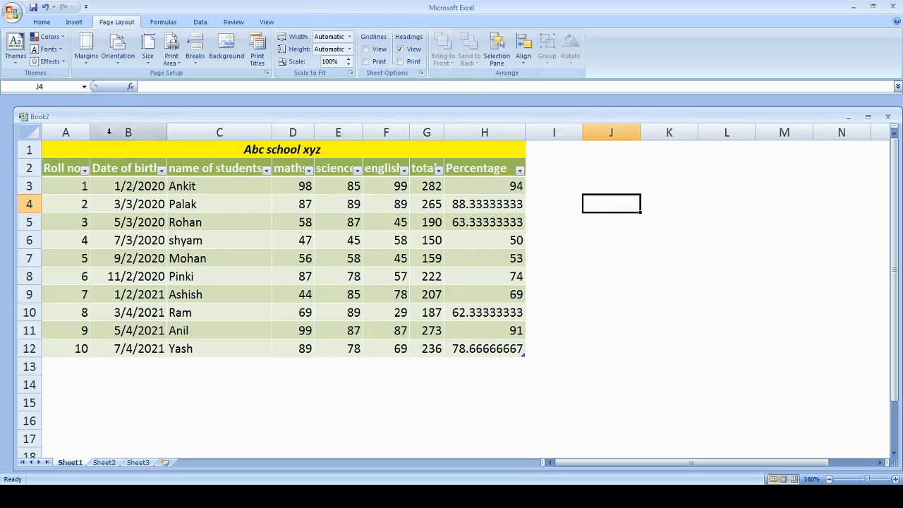
left_click(400, 49)
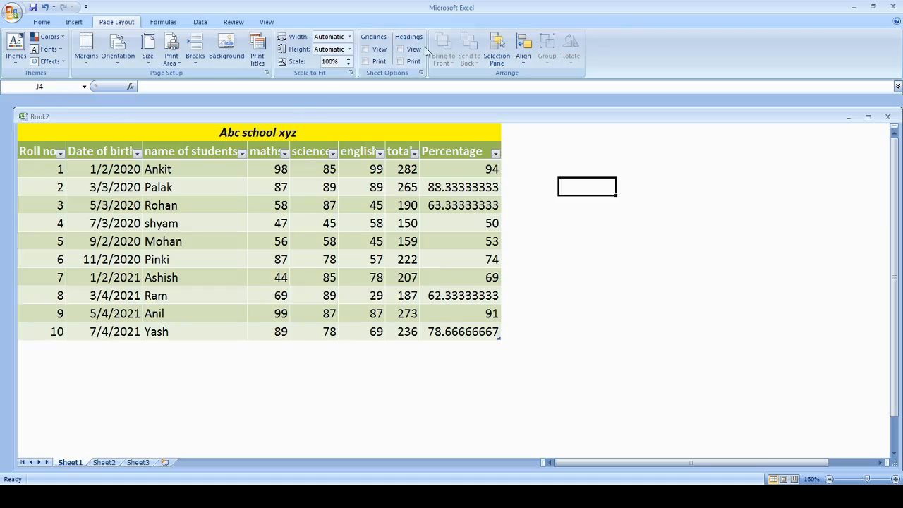
left_click(400, 50)
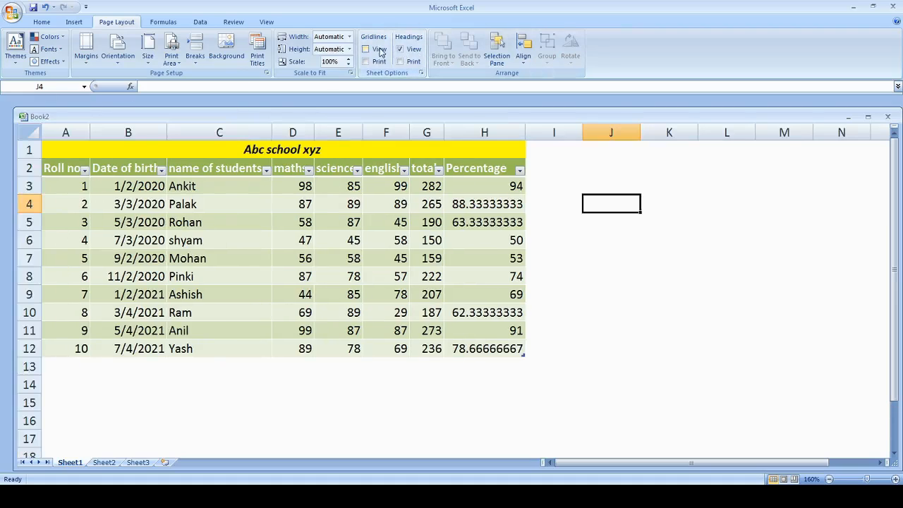
left_click(366, 49)
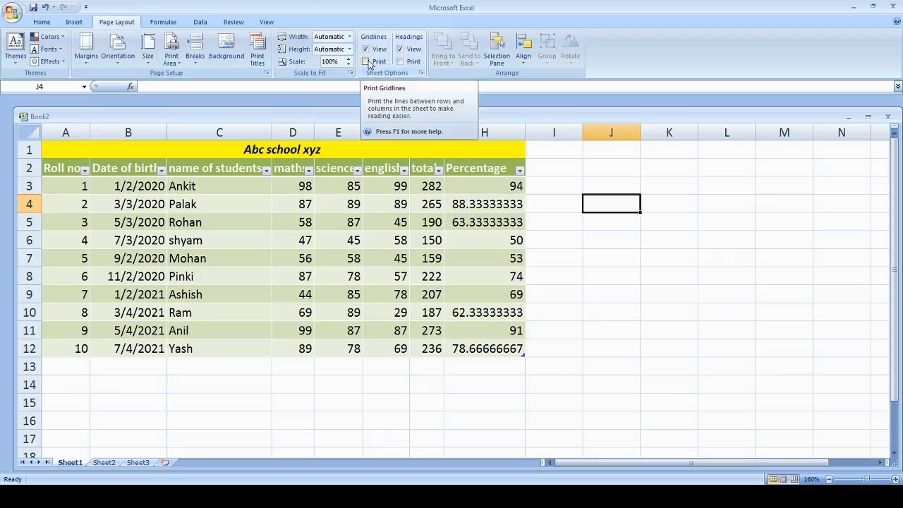
Examine the recently used and text function lists, and the available data and review commands
left_click(159, 22)
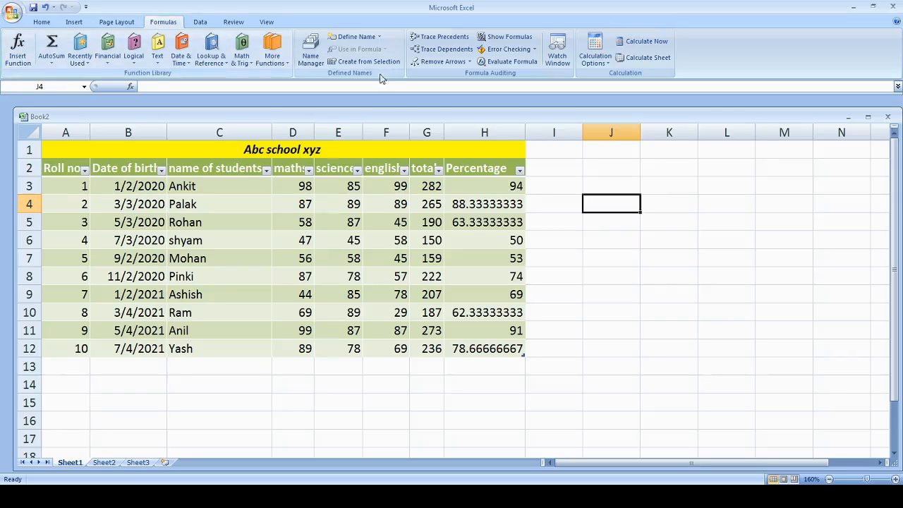
left_click(51, 64)
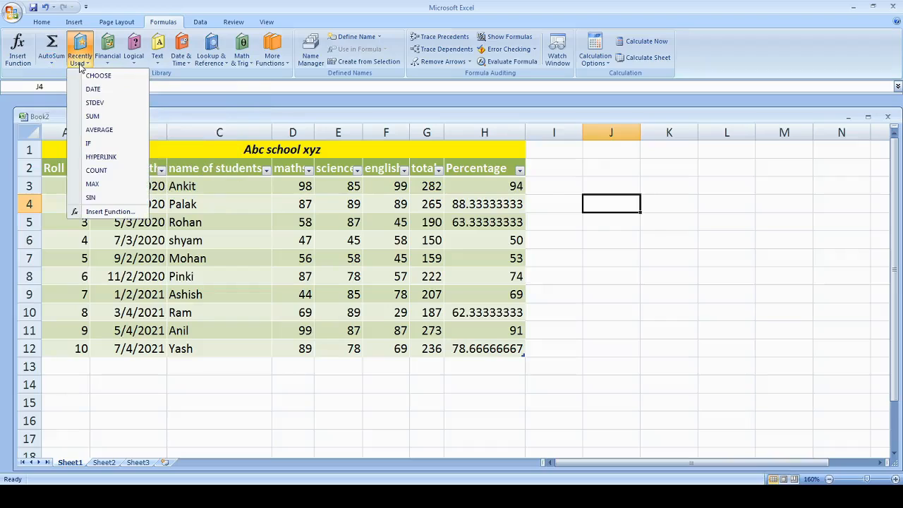
left_click(161, 59)
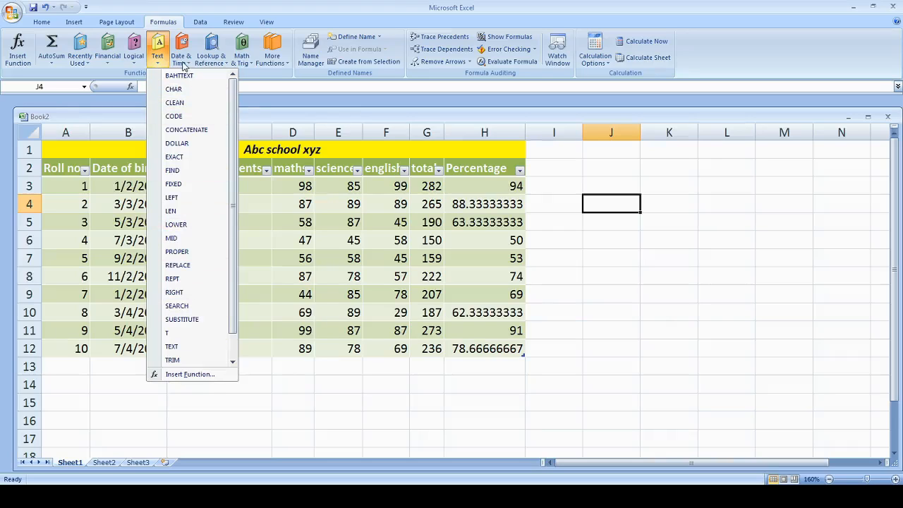
left_click(279, 109)
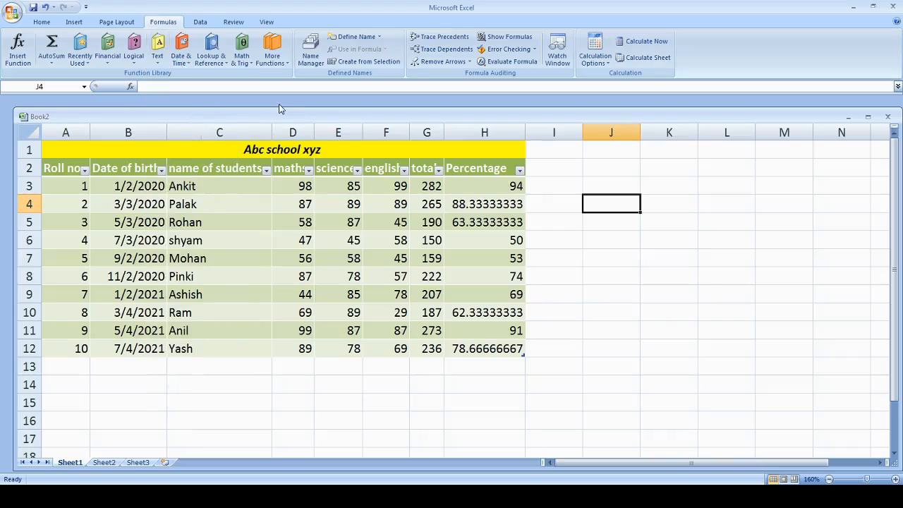
left_click(189, 23)
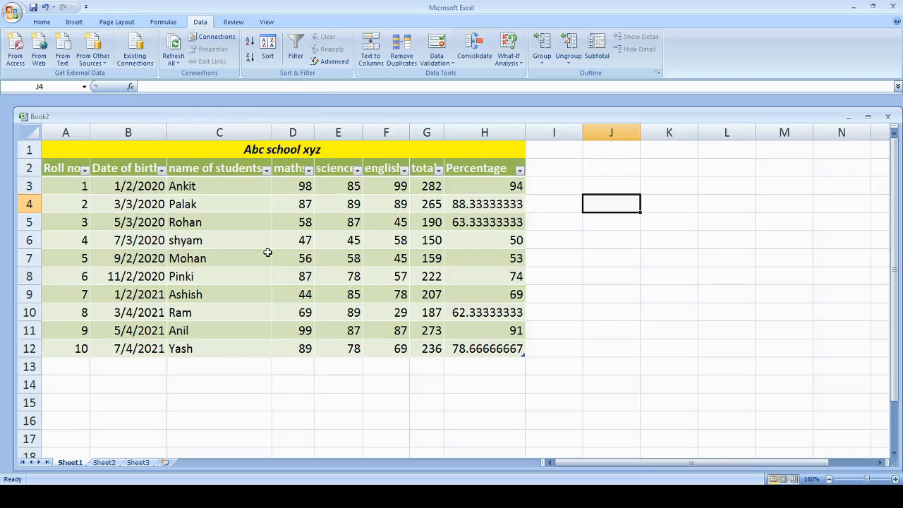
left_click(234, 22)
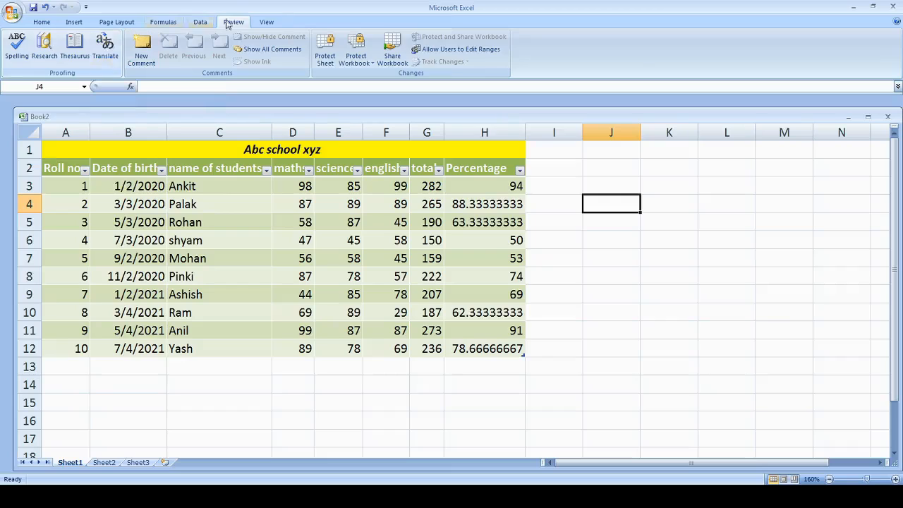
Show the marks sheet in Page Layout view and look over its pages
left_click(264, 23)
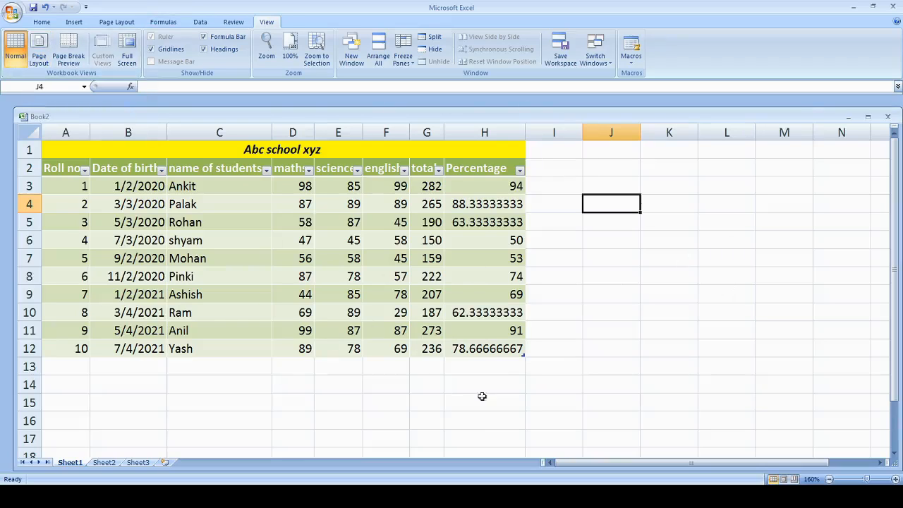
left_click(38, 46)
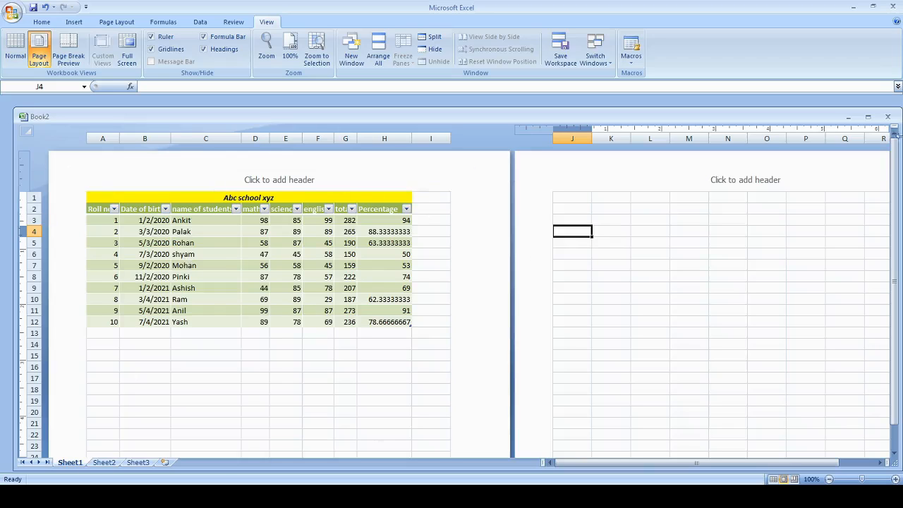
left_click_drag(895, 232, 894, 243)
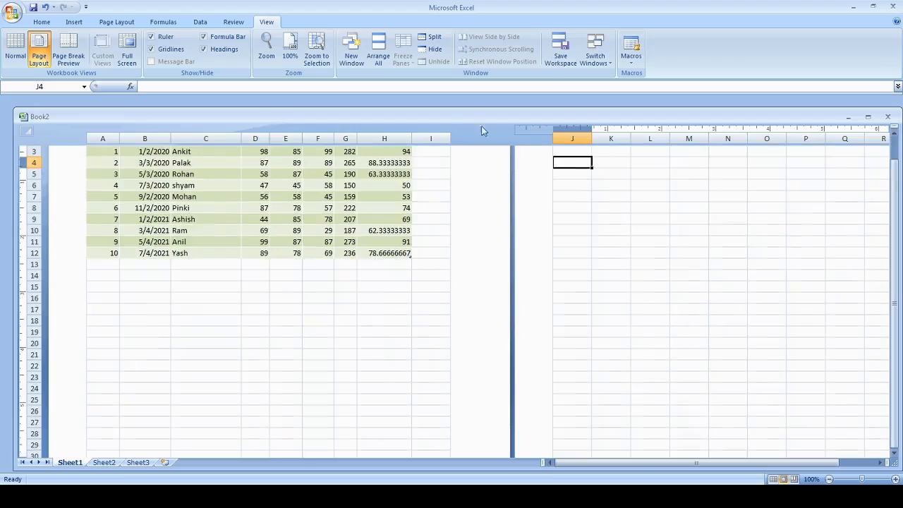
left_click_drag(894, 195, 895, 182)
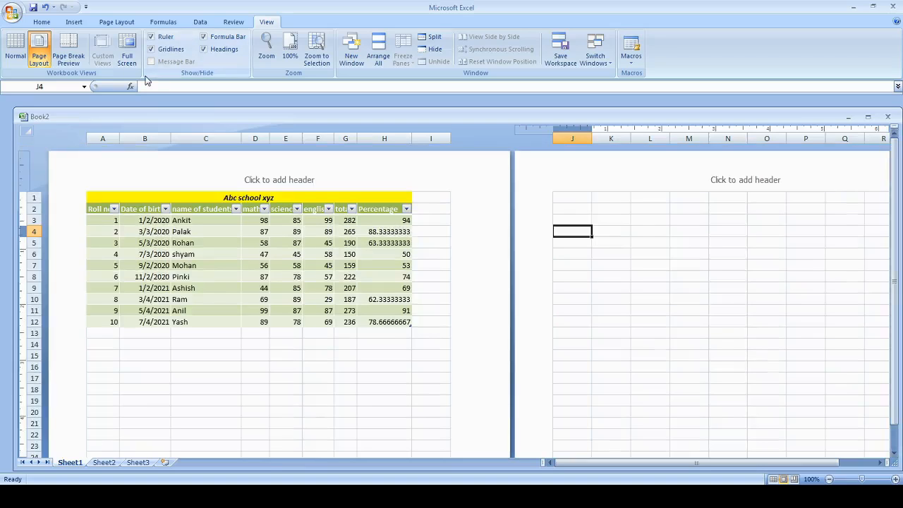
Switch the sheet to Page Break Preview and dismiss its welcome dialog
left_click(73, 46)
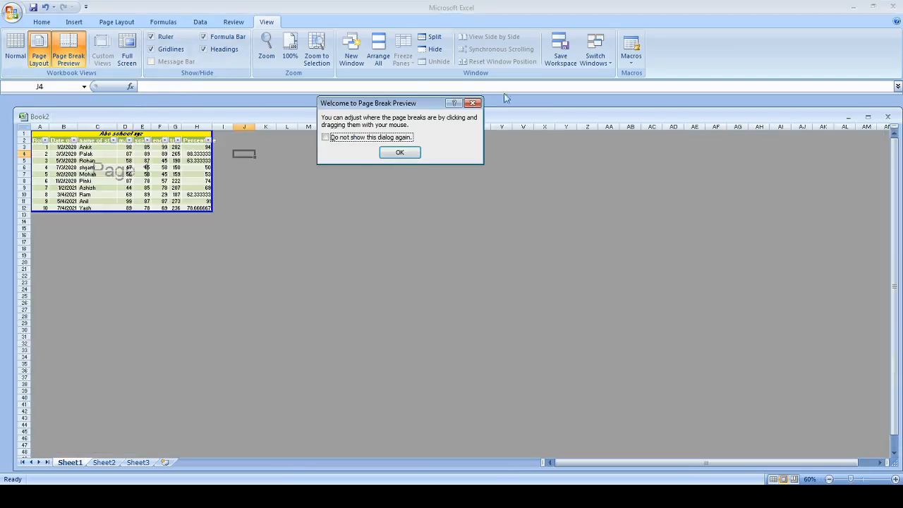
left_click(405, 152)
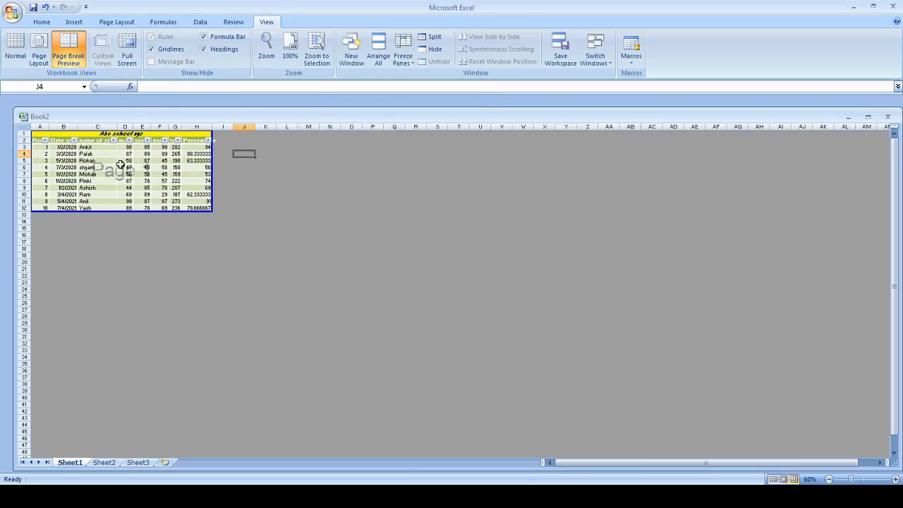
Try to enter aas in O3 outside the print area, select C8, and return to Page Layout view
left_click(330, 221)
left_click(455, 223)
left_click(342, 146)
type("aas")
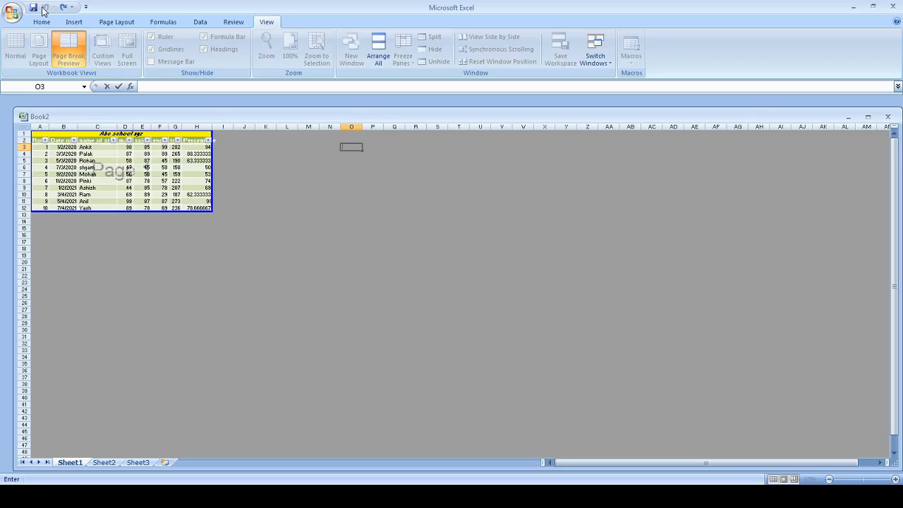
left_click(115, 182)
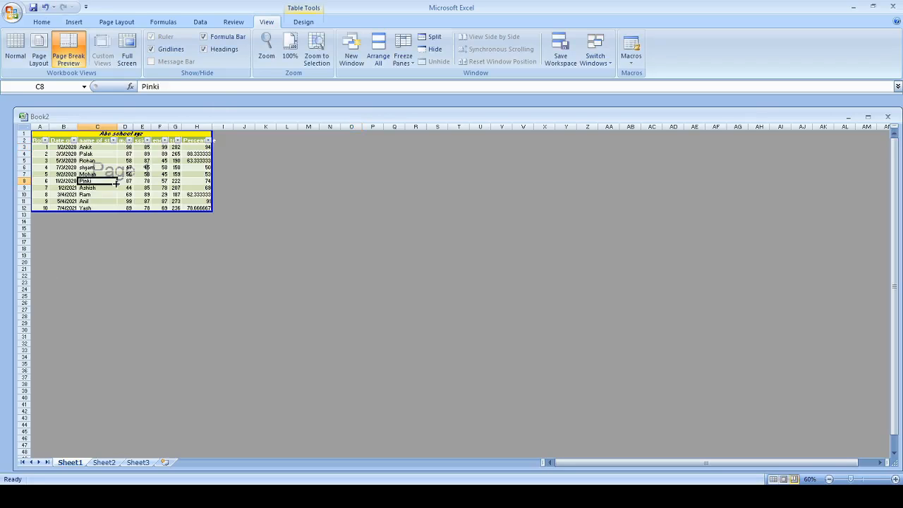
left_click(45, 7)
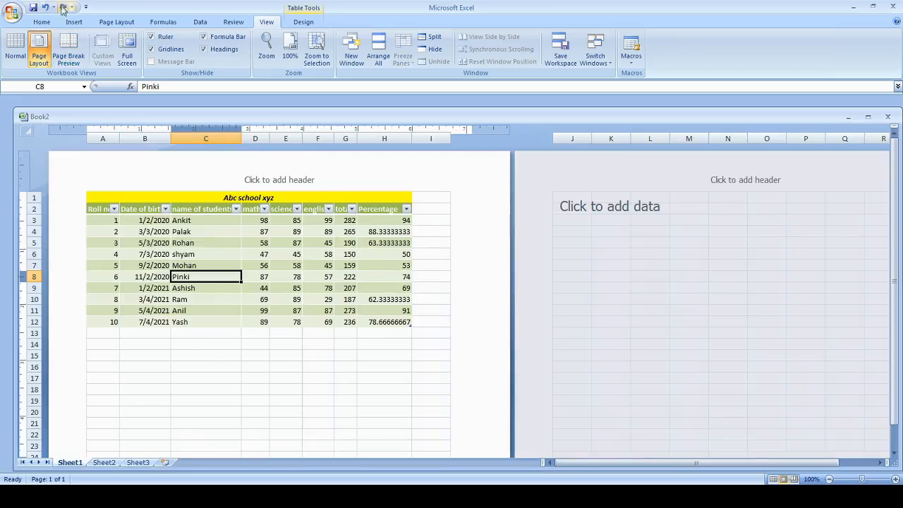